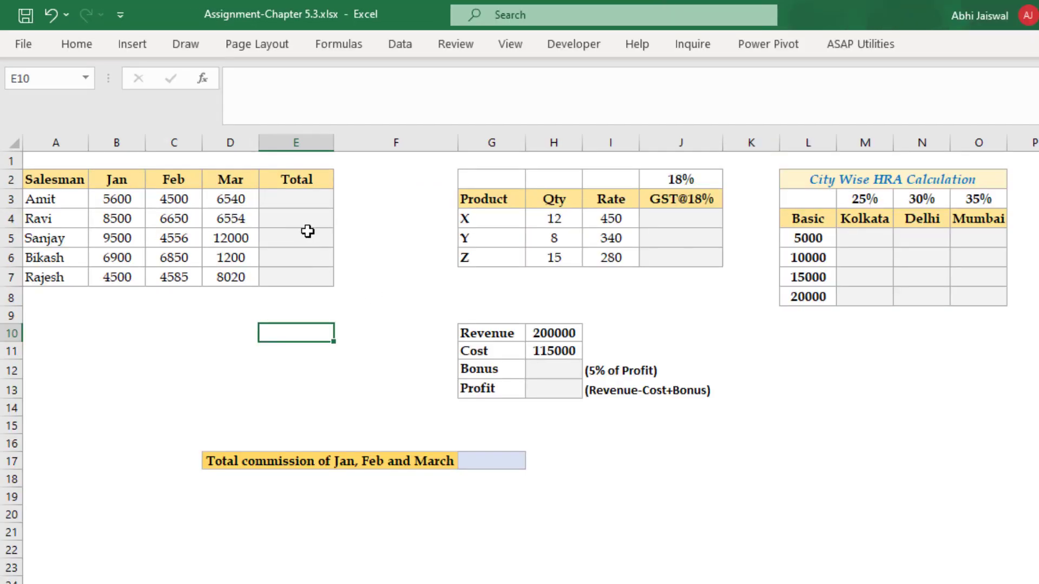
Enter the formula =B3+C3+D3 in cell E3 to total the first salesman's January to March figures
{"action": "left_click", "coordinate": [301, 207]}
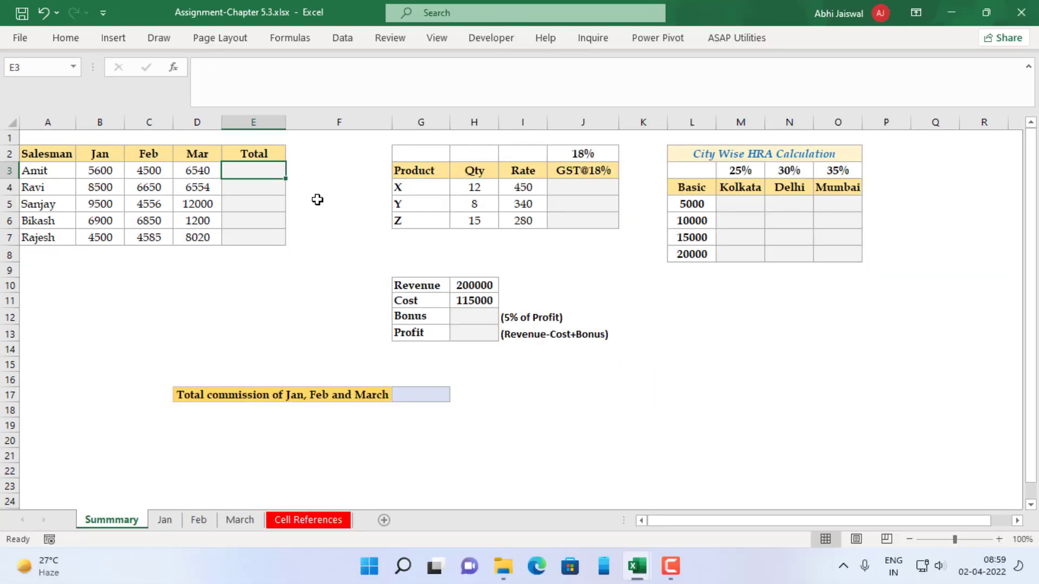
{"action": "type", "text": "="}
{"action": "key", "text": "Left"}
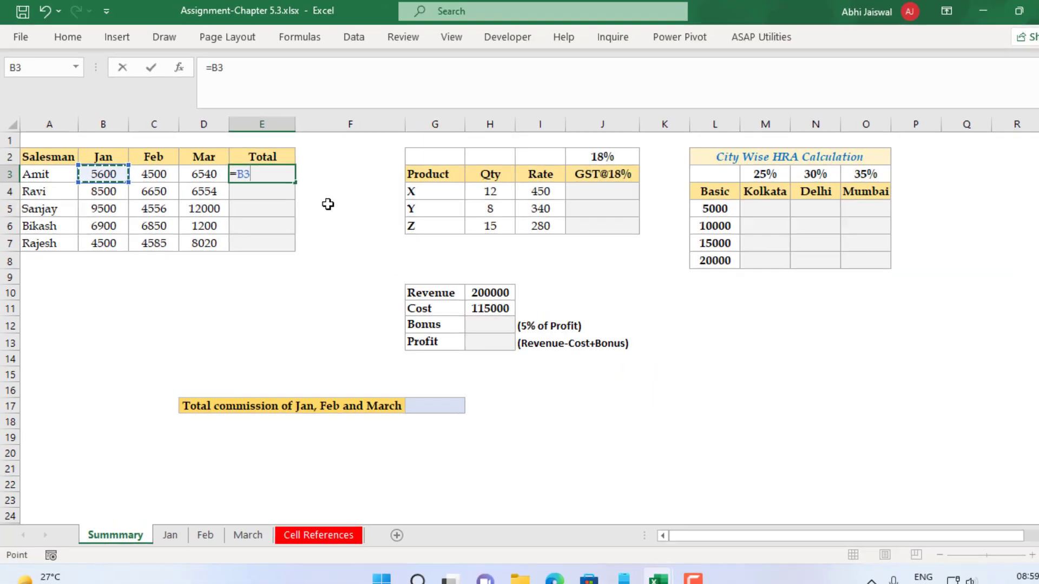
{"action": "key", "text": "Left"}
{"action": "key", "text": "Left"}
{"action": "type", "text": "+"}
{"action": "key", "text": "Left"}
{"action": "key", "text": "Left"}
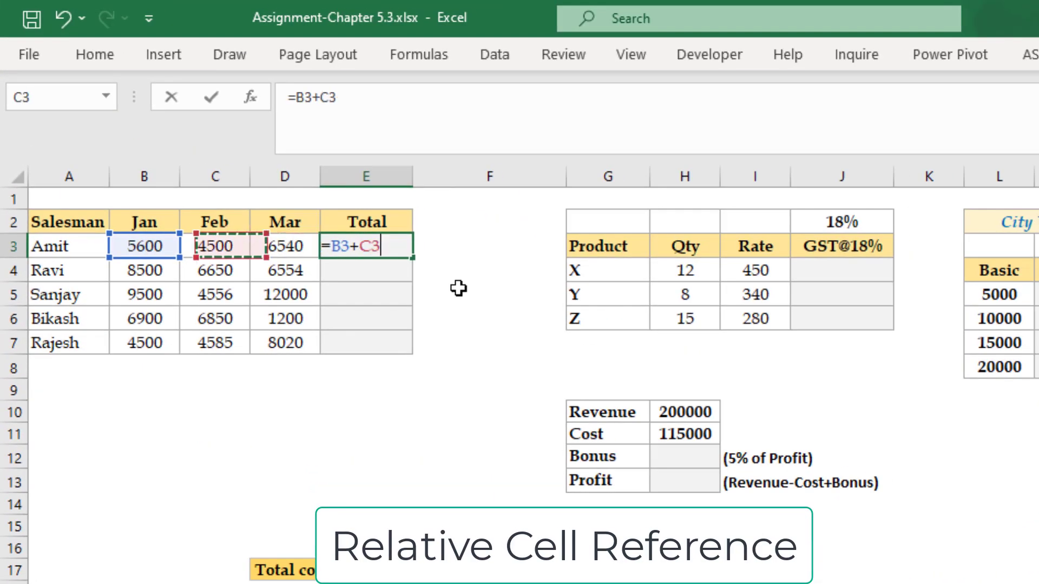
{"action": "type", "text": "+"}
{"action": "key", "text": "Left"}
{"action": "key", "text": "Return"}
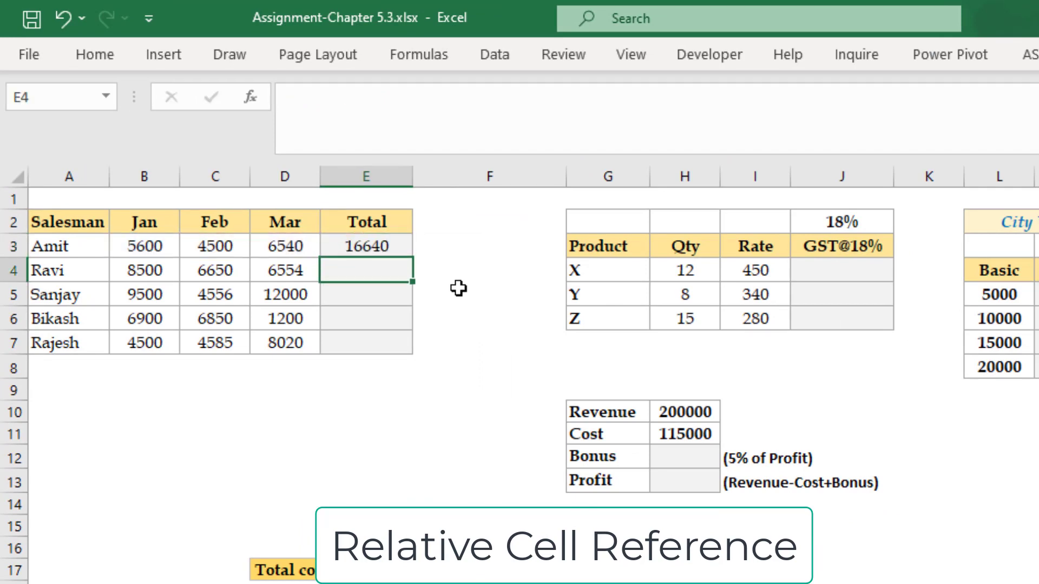
Fill the total formula from E3 down to E7 and check the cell references in E3
{"action": "key", "text": "Up"}
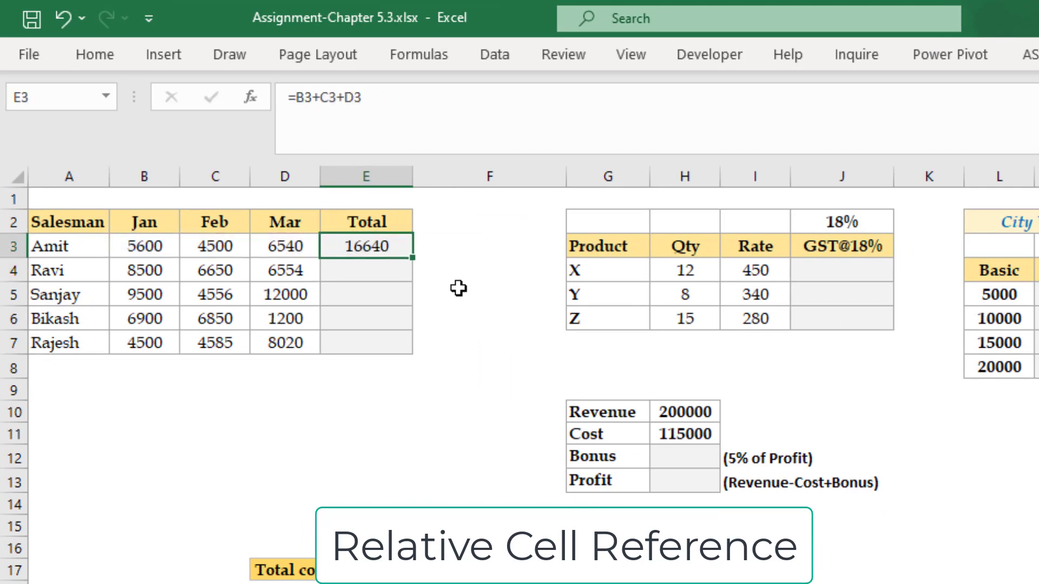
{"action": "double_click", "coordinate": [412, 258]}
{"action": "left_click", "coordinate": [403, 257]}
{"action": "key", "text": "ctrl+Down"}
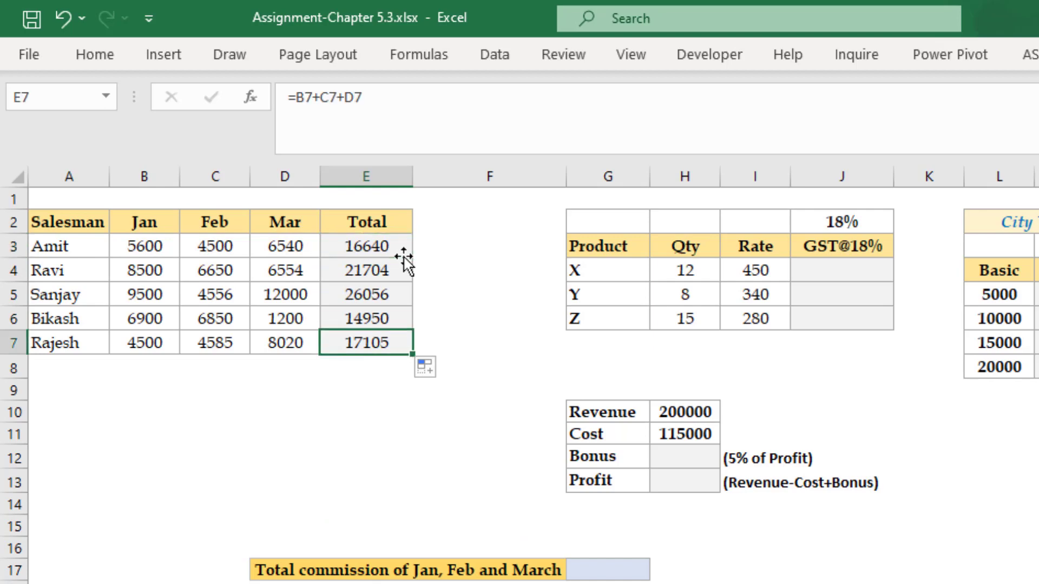
{"action": "key", "text": "ctrl+Up"}
{"action": "double_click", "coordinate": [391, 252]}
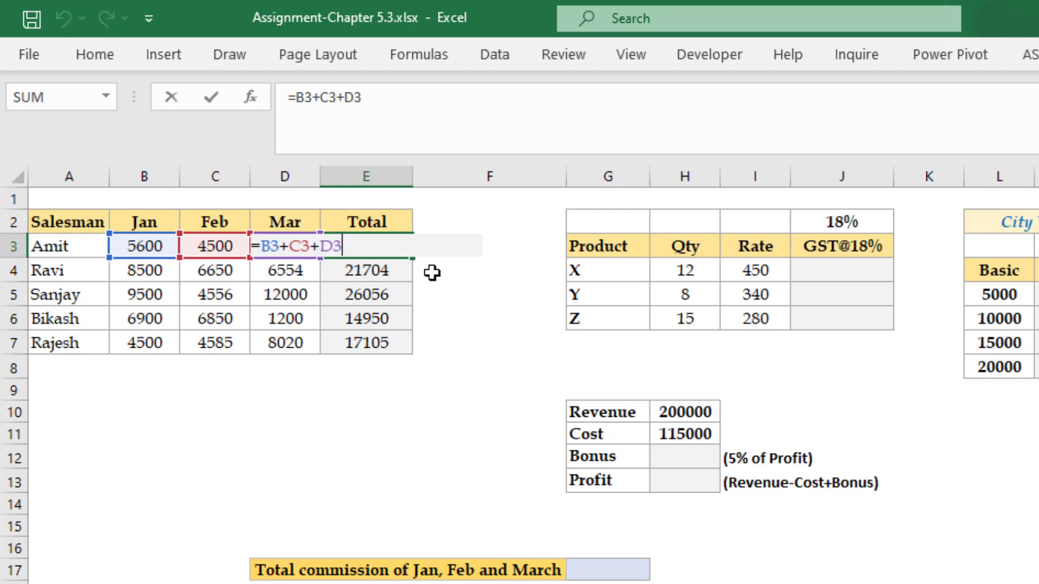
{"action": "key", "text": "ctrl+Return"}
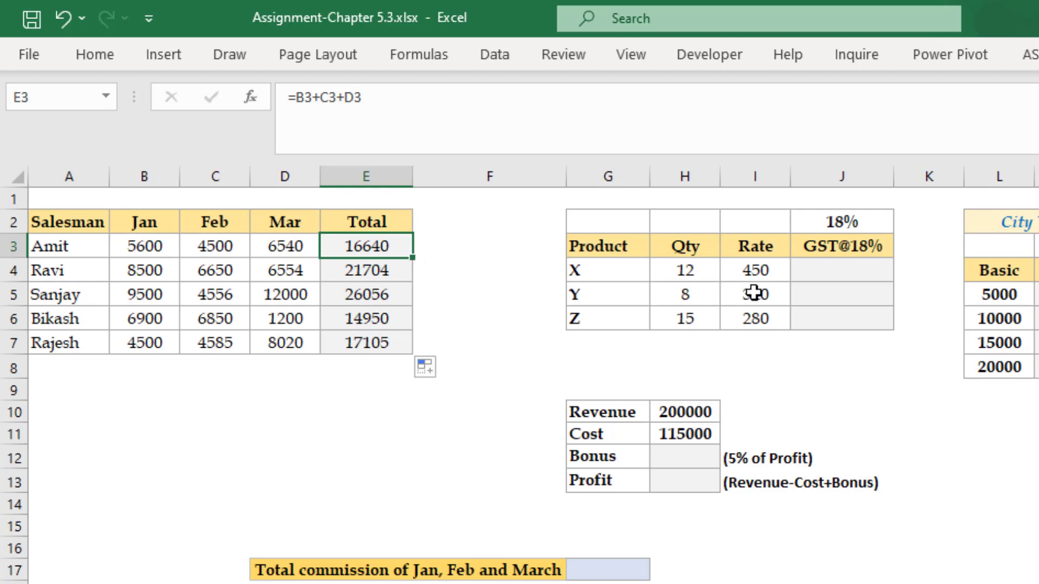
Enter the formula =(H4*I4)*J2 in cell J4 to calculate the GST for product X
{"action": "left_click", "coordinate": [833, 273]}
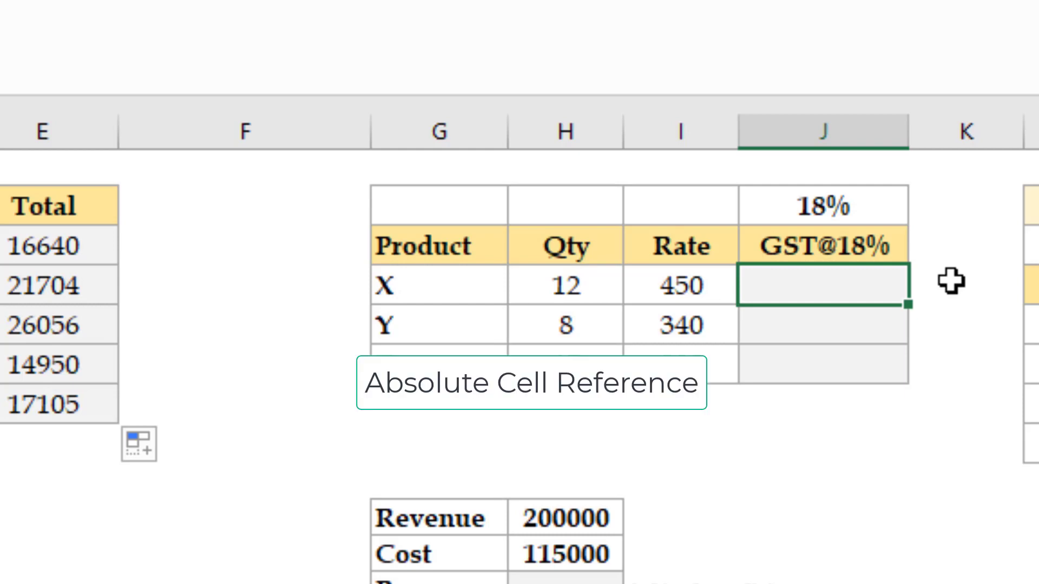
{"action": "type", "text": "="}
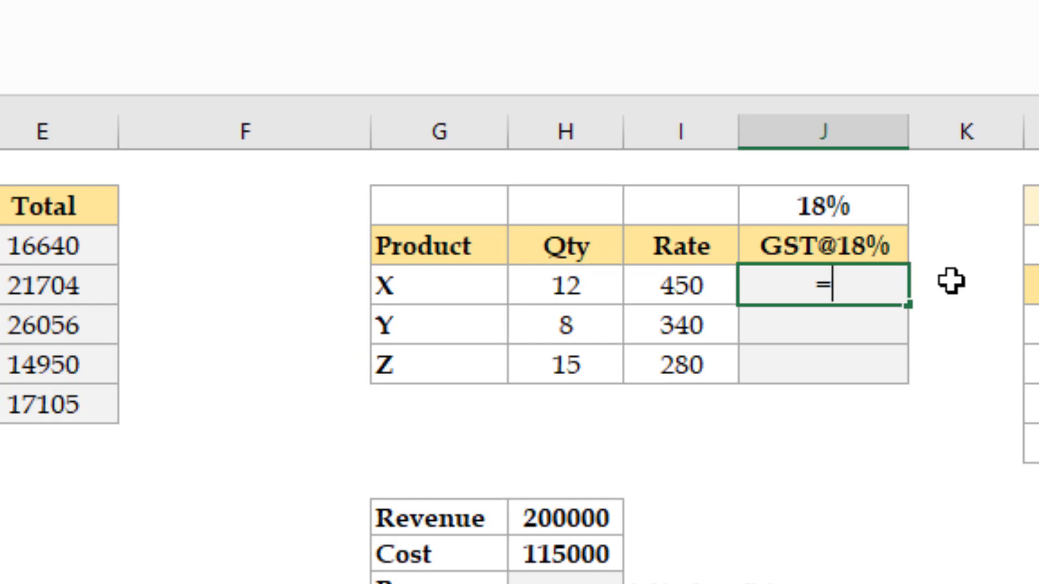
{"action": "type", "text": "("}
{"action": "left_click", "coordinate": [579, 288]}
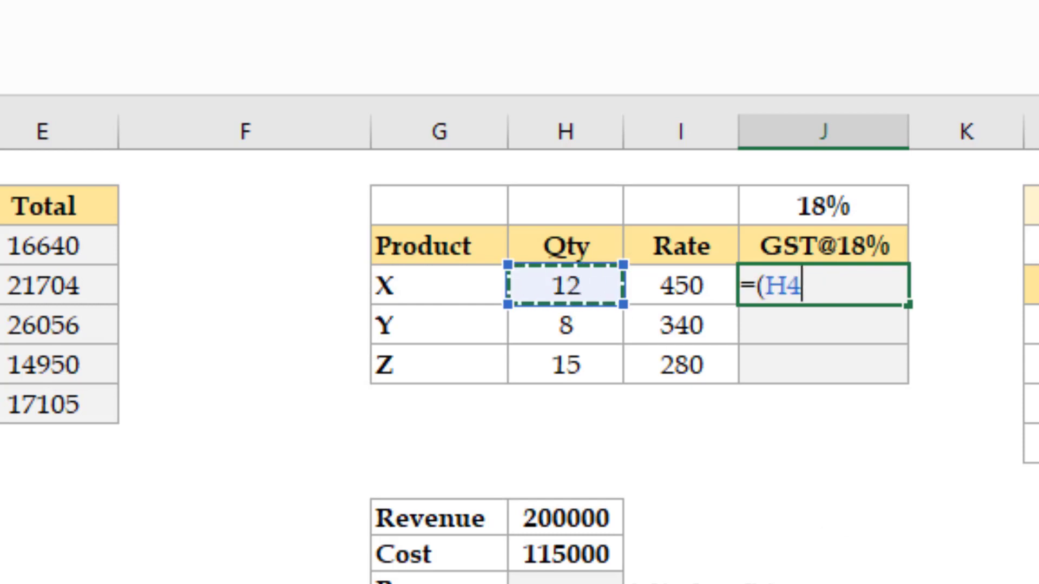
{"action": "type", "text": "*"}
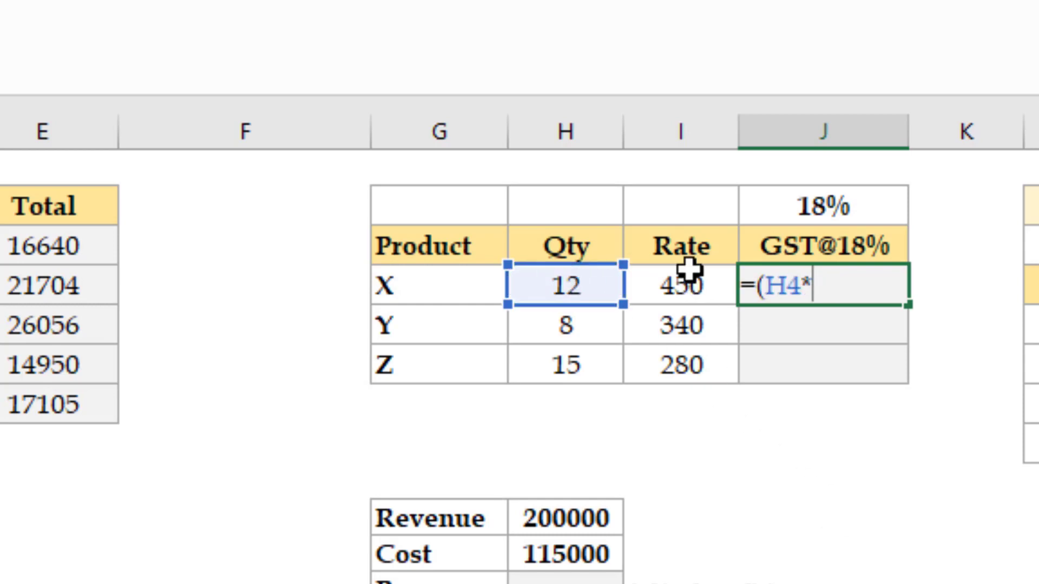
{"action": "left_click", "coordinate": [709, 286]}
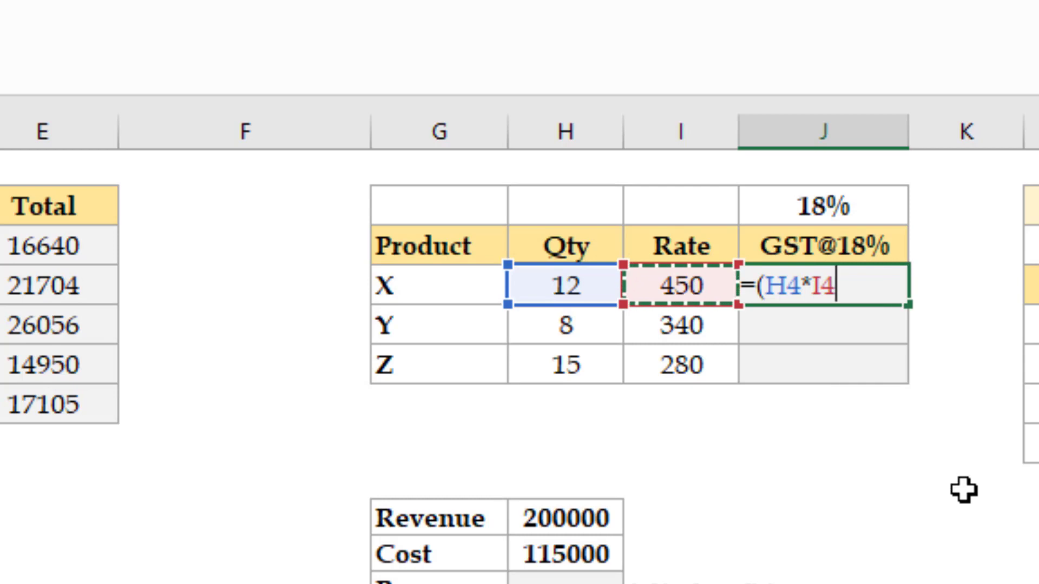
{"action": "type", "text": ")"}
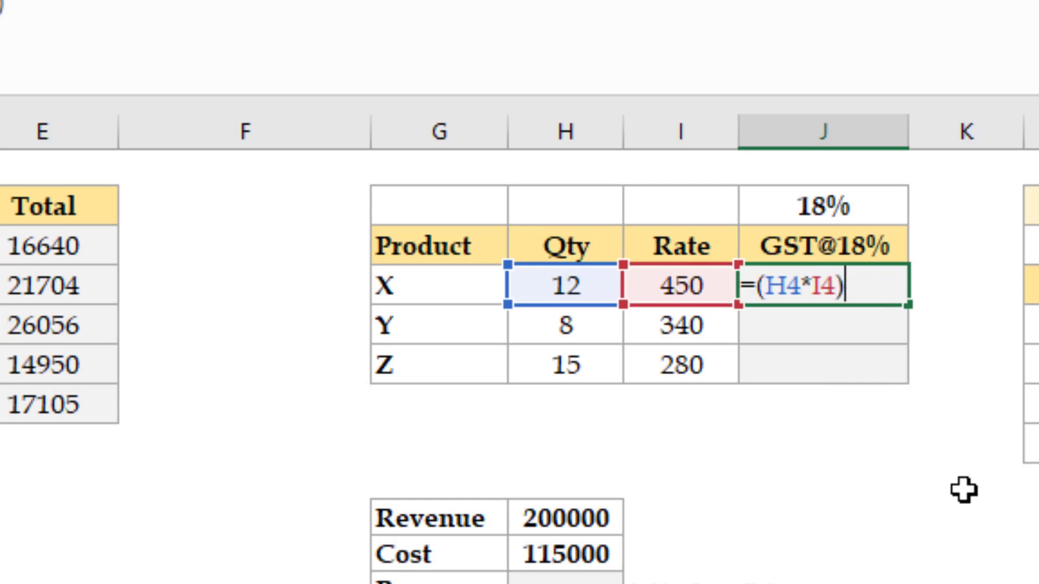
{"action": "type", "text": "*"}
{"action": "left_click", "coordinate": [789, 210]}
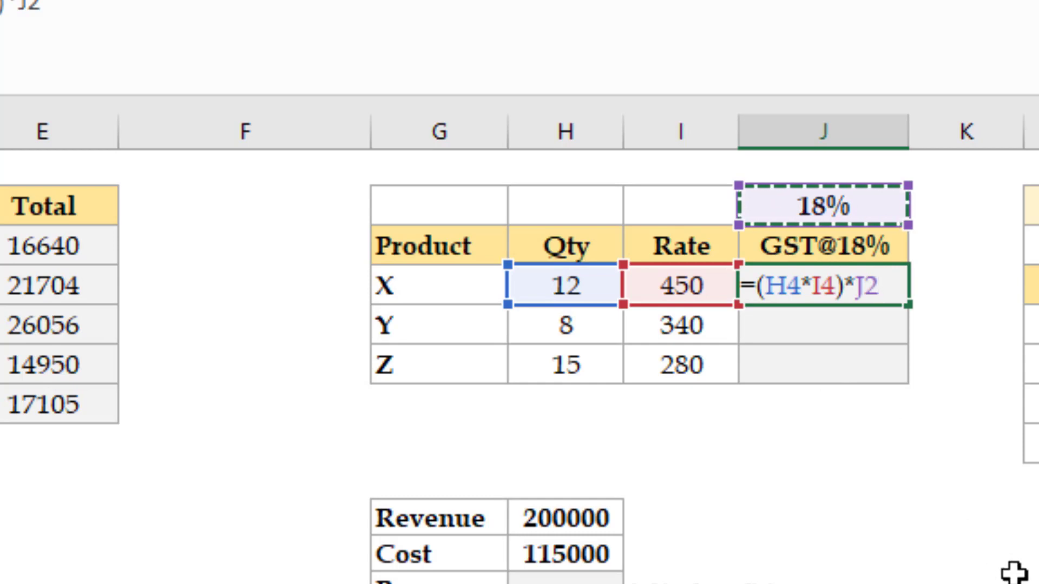
{"action": "key", "text": "ctrl+Return"}
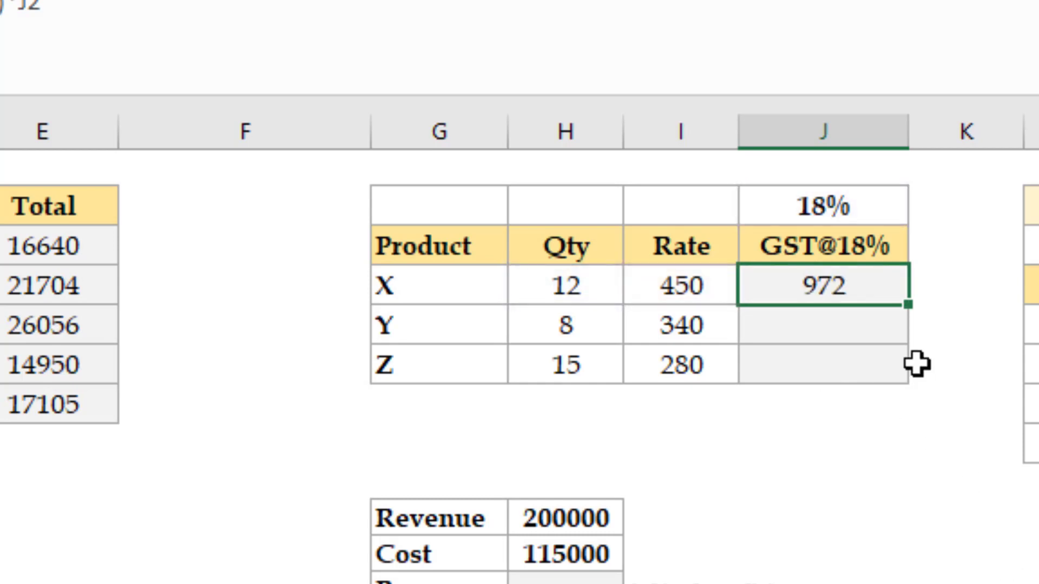
Try copying product X's GST formula down to products Y and Z, and inspect the references in the copies
{"action": "double_click", "coordinate": [908, 305]}
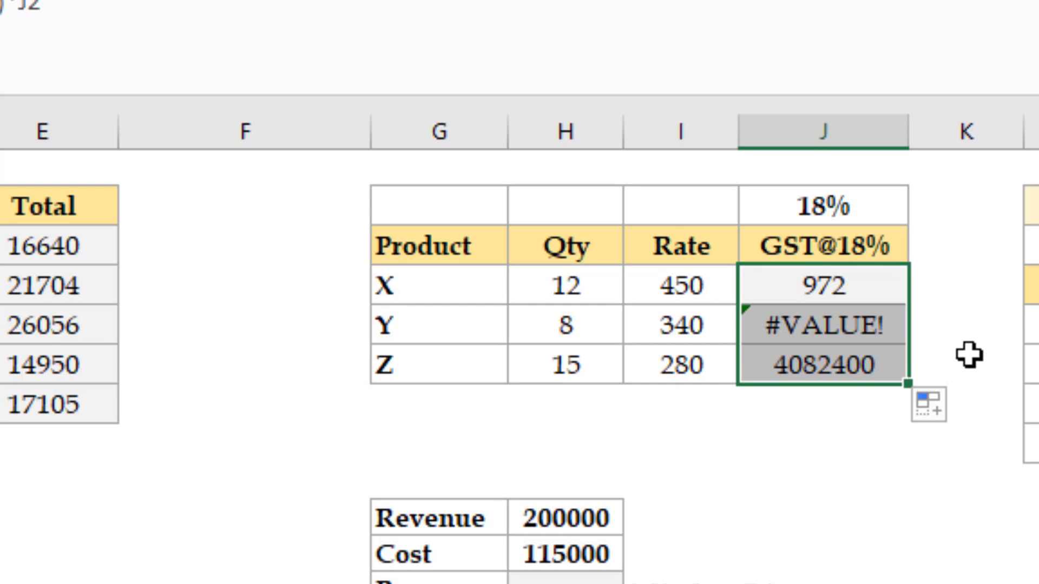
{"action": "left_click", "coordinate": [843, 327]}
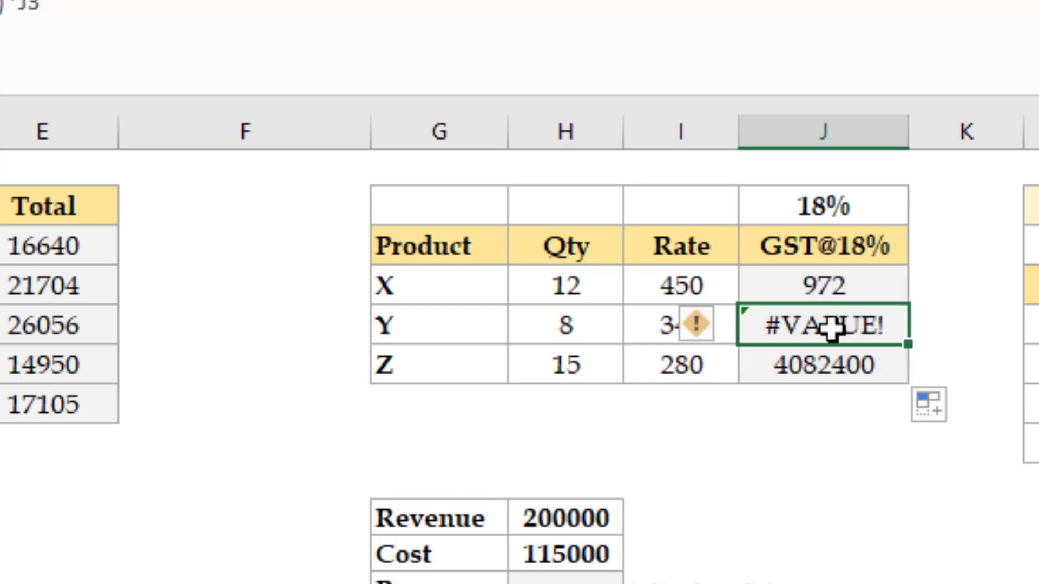
{"action": "left_click", "coordinate": [871, 293]}
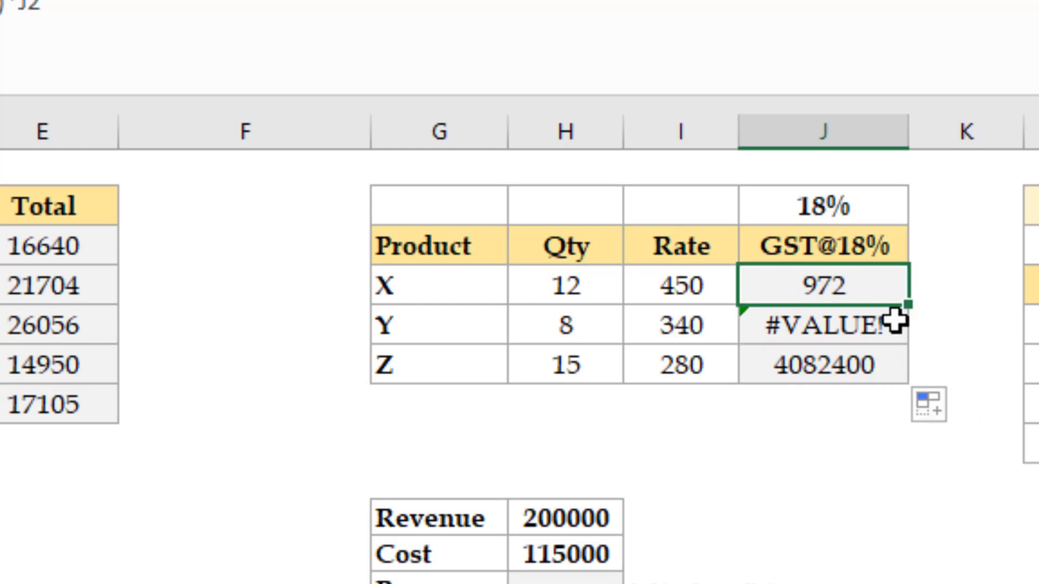
{"action": "left_click", "coordinate": [874, 327]}
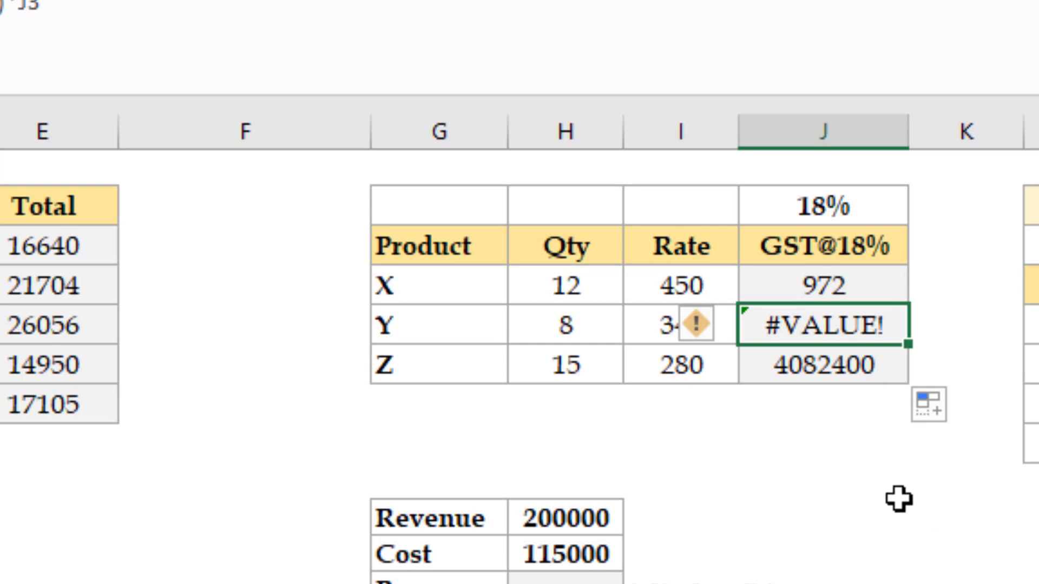
{"action": "key", "text": "F2"}
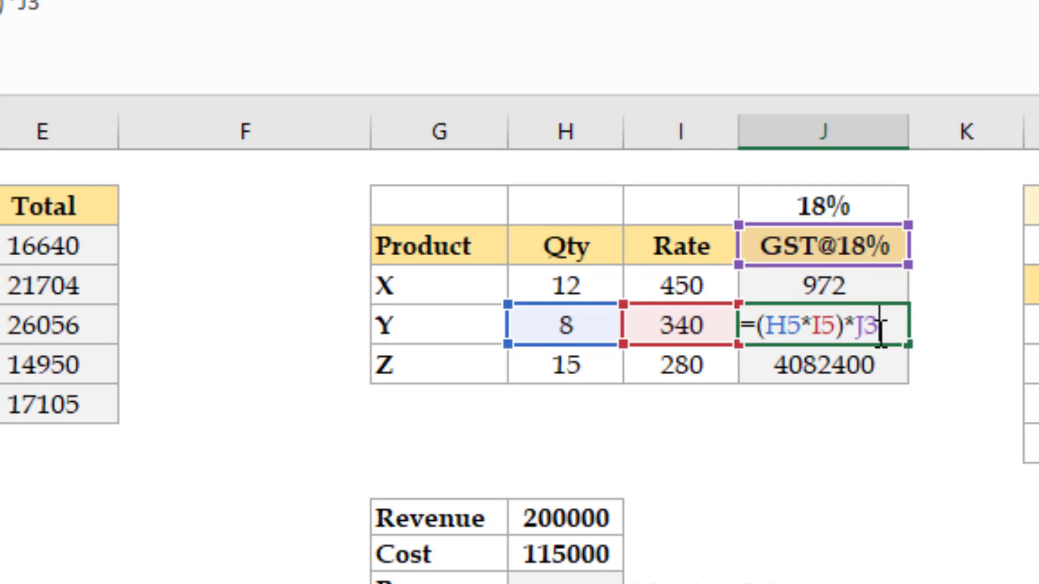
{"action": "key", "text": "Return"}
{"action": "key", "text": "F2"}
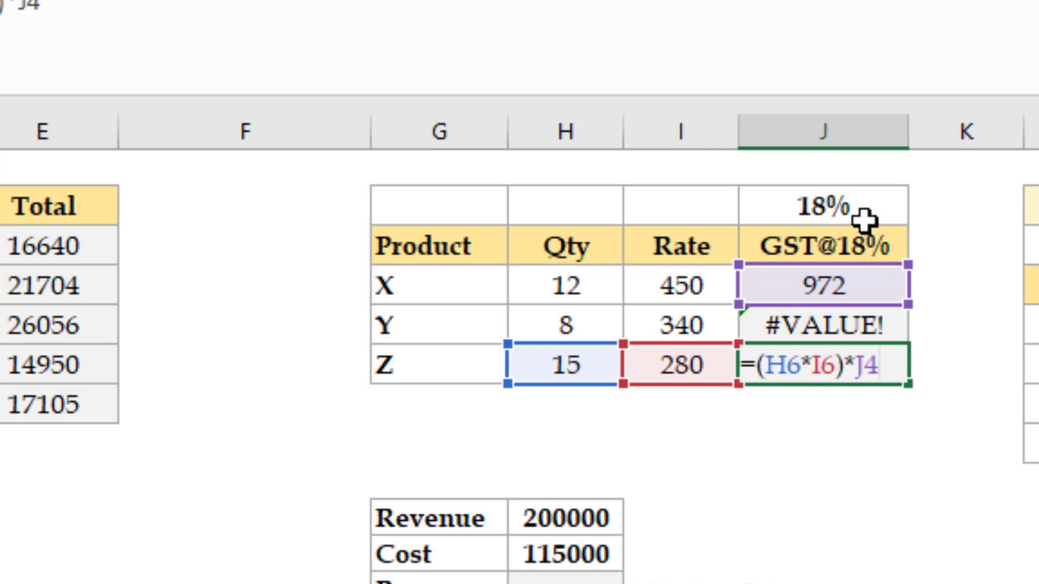
{"action": "key", "text": "Escape"}
Make the GST rate reference absolute as $J$2 in J4's formula and refill it down to J6
{"action": "double_click", "coordinate": [844, 287]}
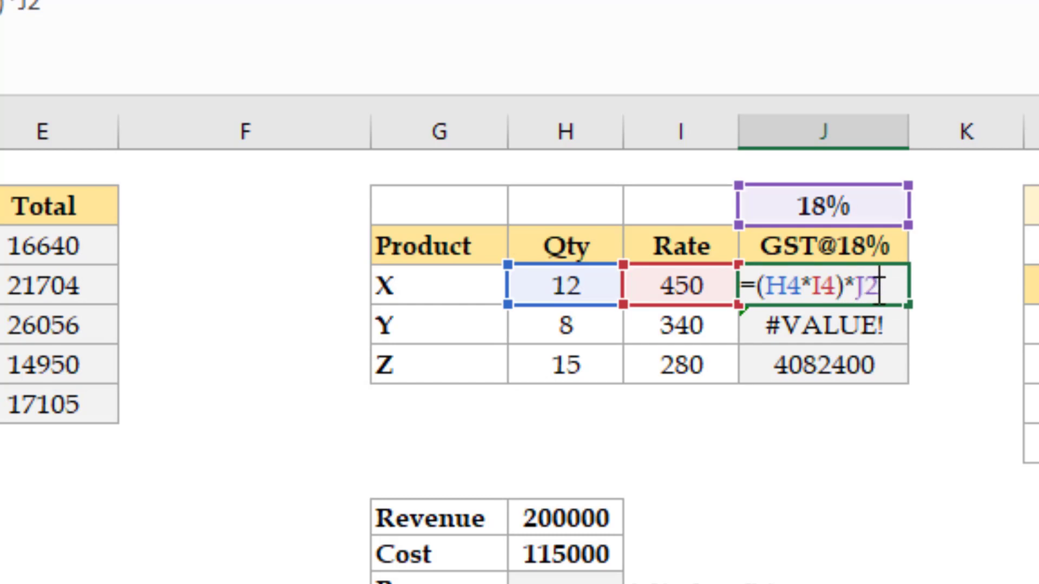
{"action": "double_click", "coordinate": [868, 287]}
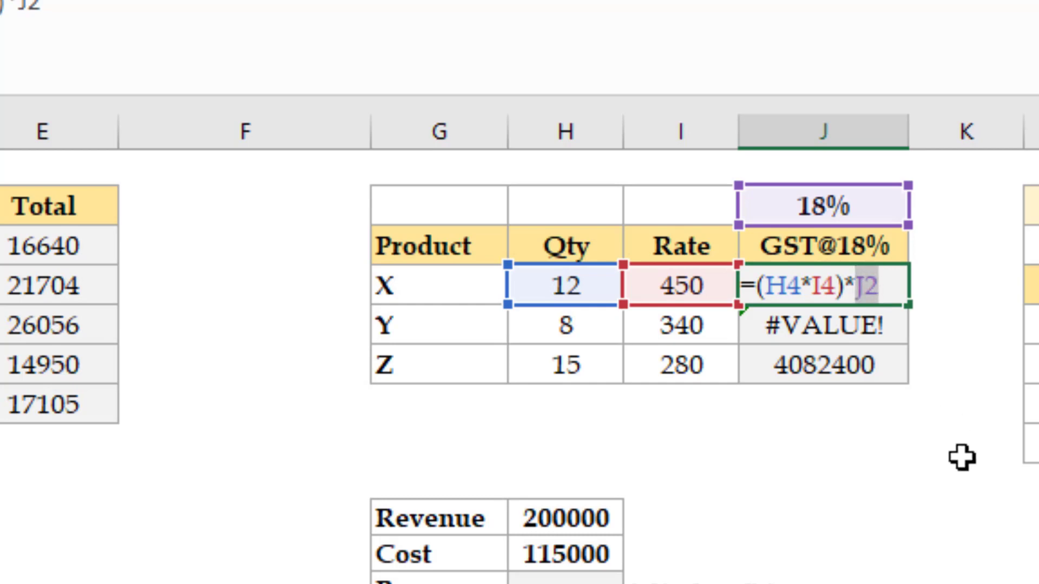
{"action": "key", "text": "F4"}
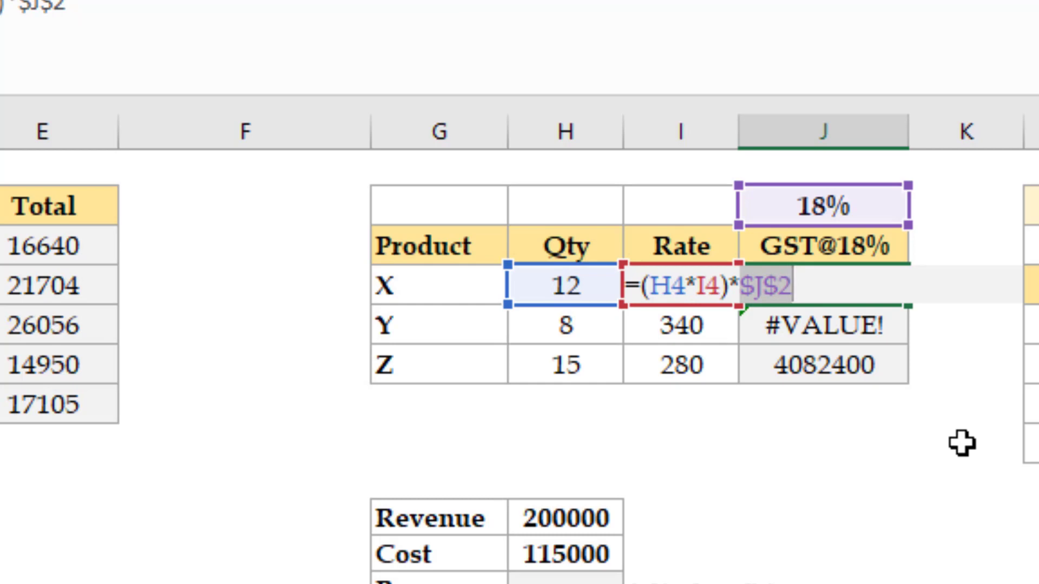
{"action": "key", "text": "Return"}
{"action": "key", "text": "Up"}
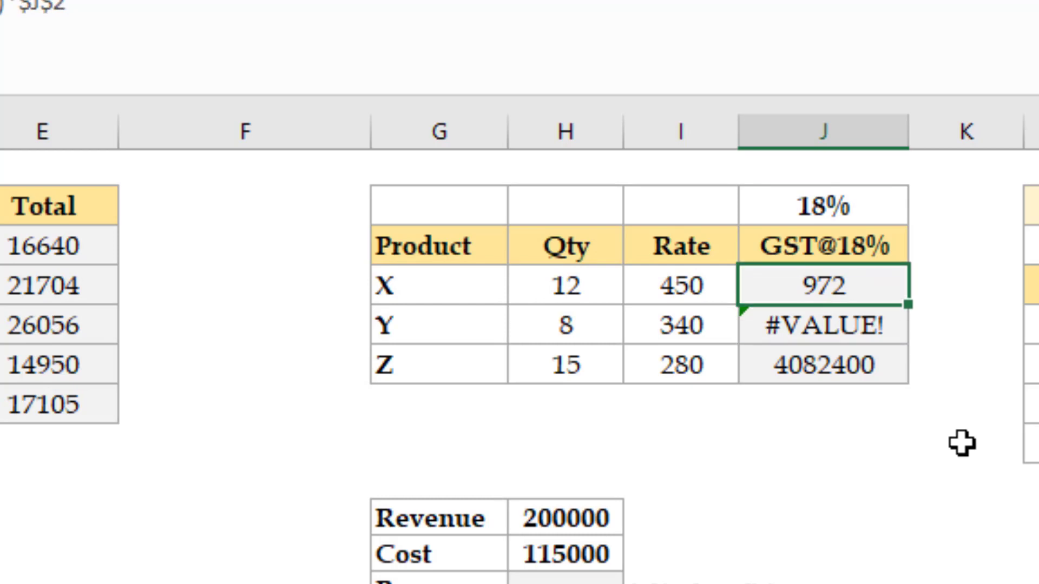
{"action": "double_click", "coordinate": [908, 305]}
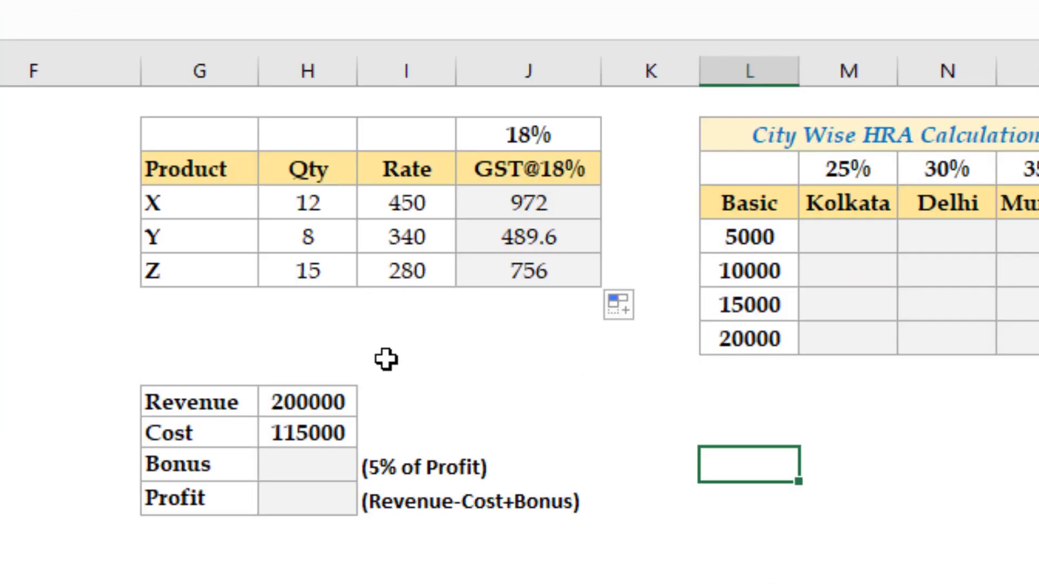
{"action": "left_click", "coordinate": [633, 447]}
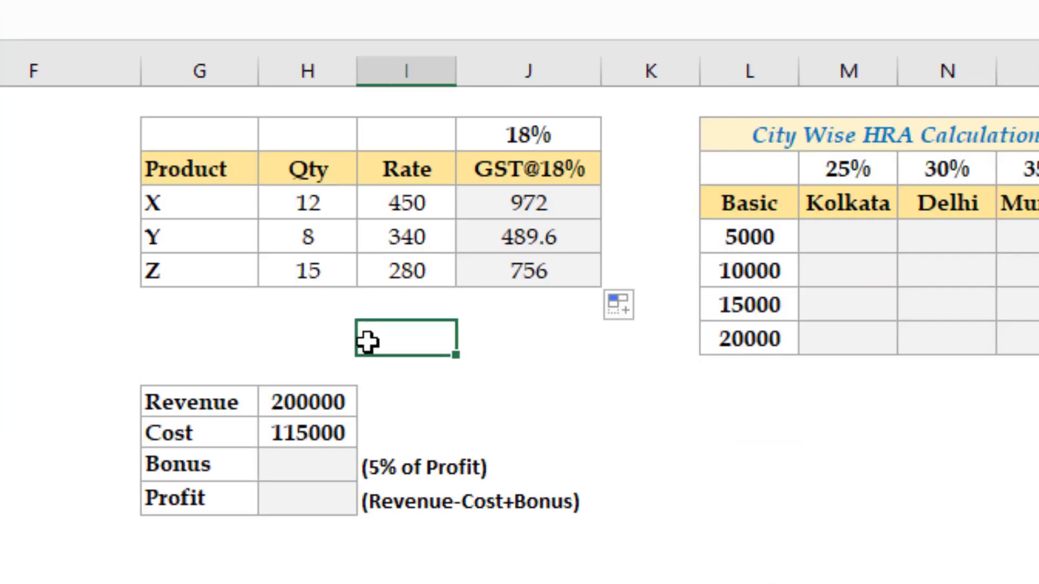
{"action": "left_click", "coordinate": [584, 419]}
Enter the formula =L5*M3 across the whole HRA range M5:O8 at once
{"action": "left_click", "coordinate": [848, 237]}
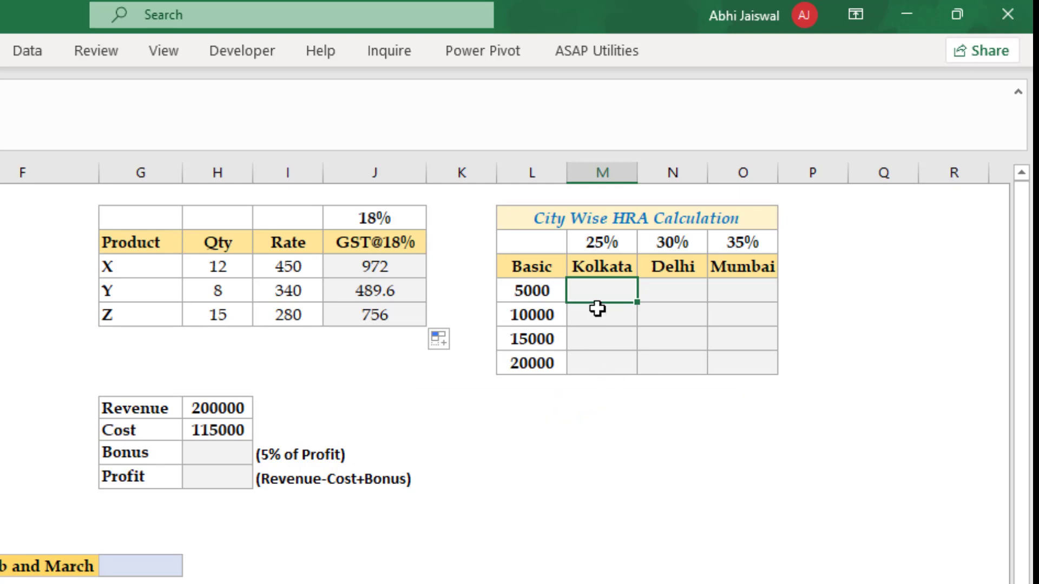
{"action": "left_click_drag", "start_coordinate": [598, 293], "coordinate": [762, 370]}
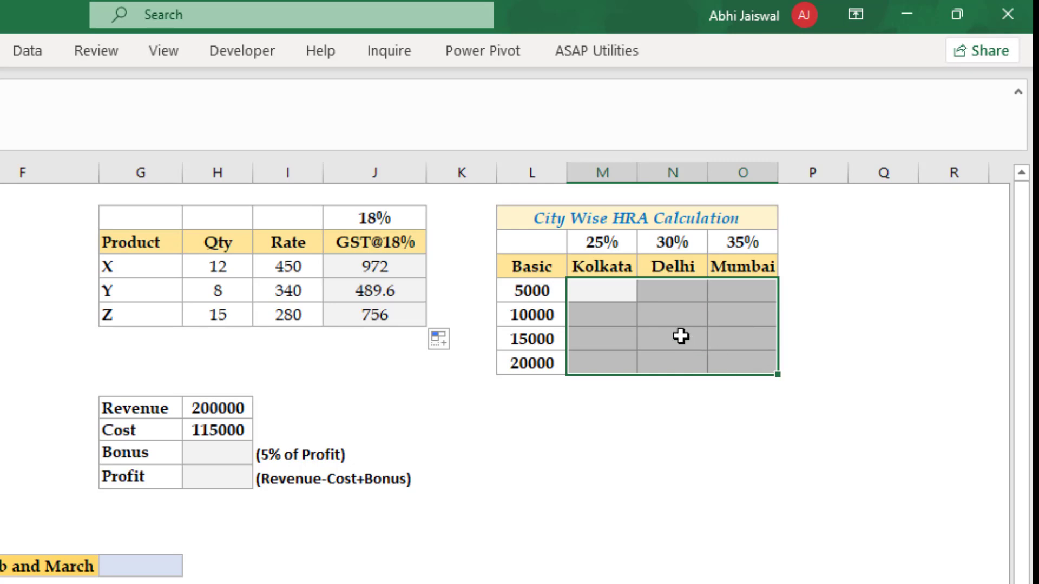
{"action": "type", "text": "="}
{"action": "left_click", "coordinate": [516, 295]}
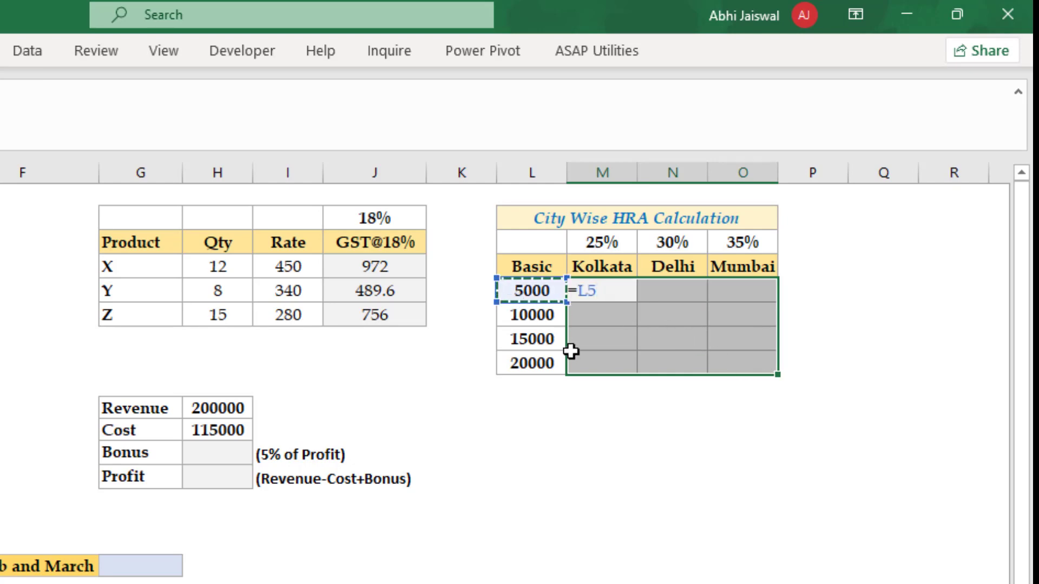
{"action": "type", "text": "*"}
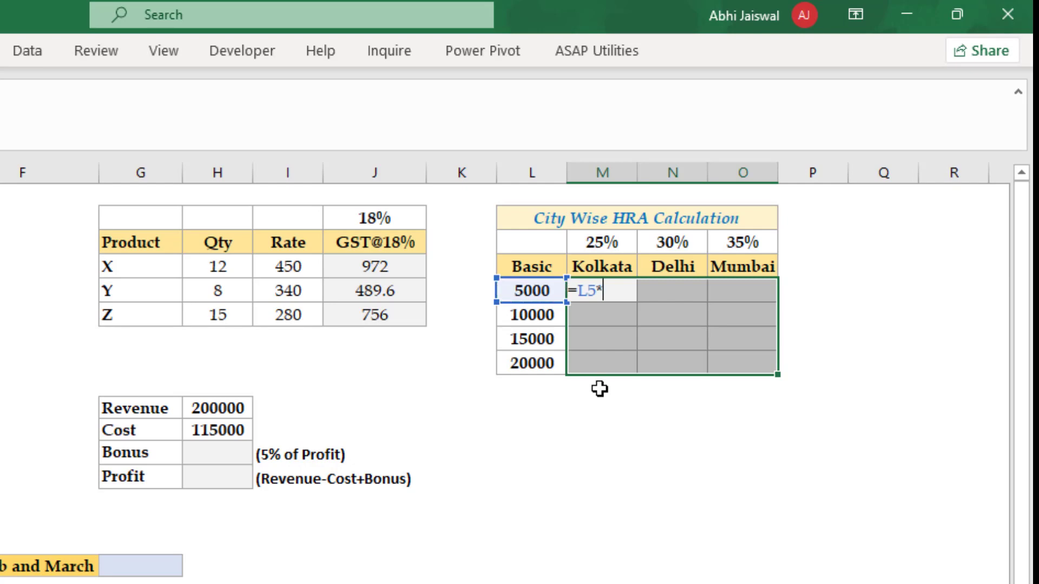
{"action": "scroll", "coordinate": [600, 388], "scroll_direction": "down", "scroll_amount": 1}
{"action": "scroll", "coordinate": [612, 324], "scroll_direction": "up", "scroll_amount": 1}
{"action": "left_click", "coordinate": [591, 248]}
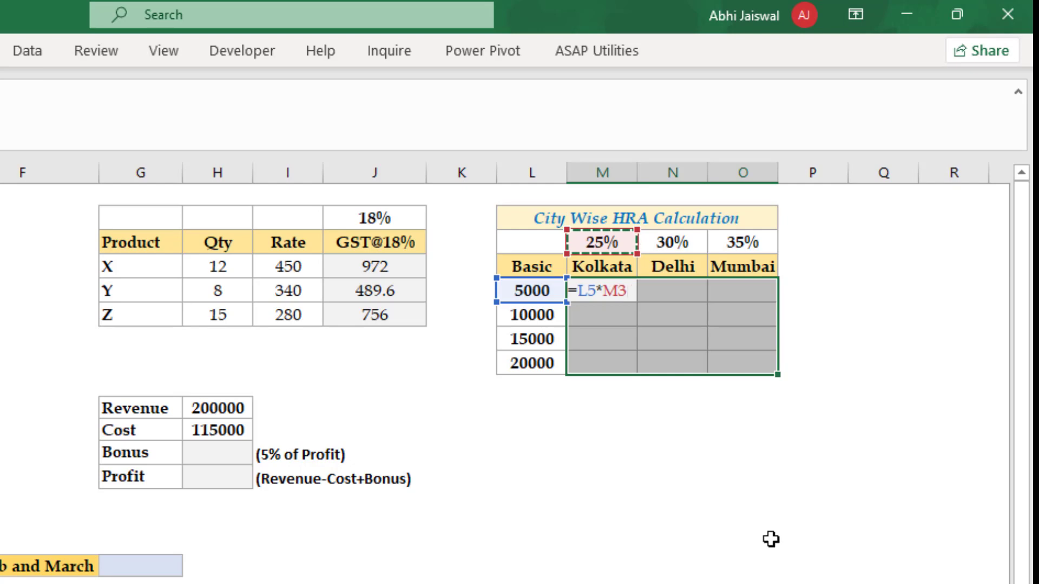
{"action": "key", "text": "ctrl+Return"}
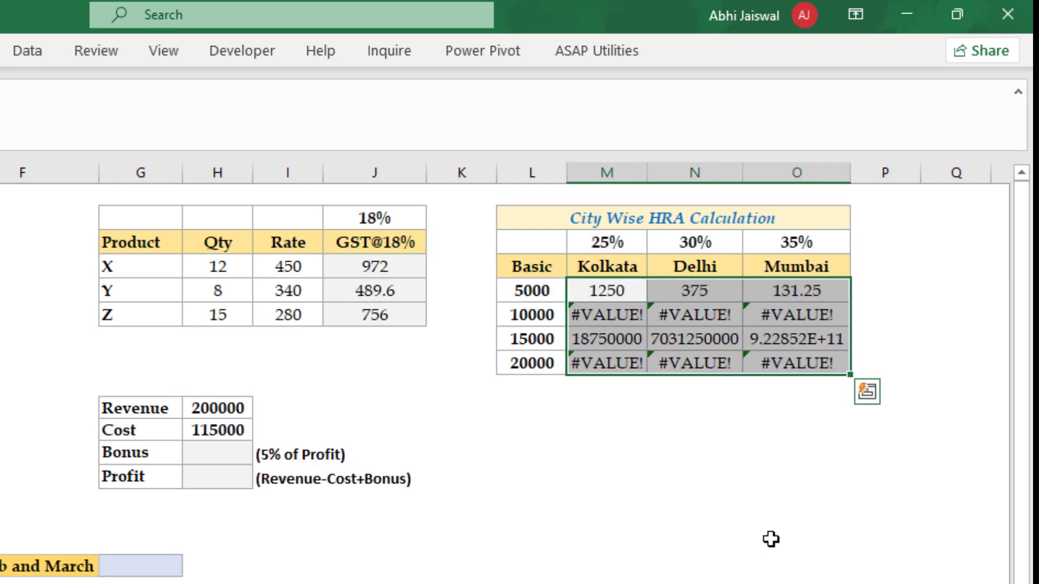
Change the HRA formula to mixed references as =$L5*M$3 and refill it across the whole range M5:O8
{"action": "key", "text": "F2"}
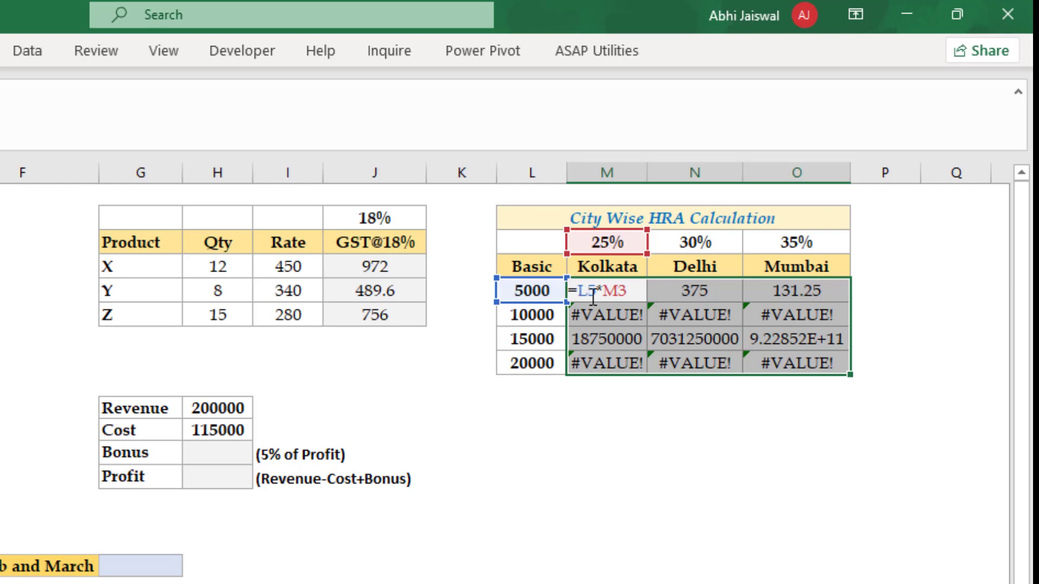
{"action": "key", "text": "F4"}
{"action": "key", "text": "F4"}
{"action": "key", "text": "F4"}
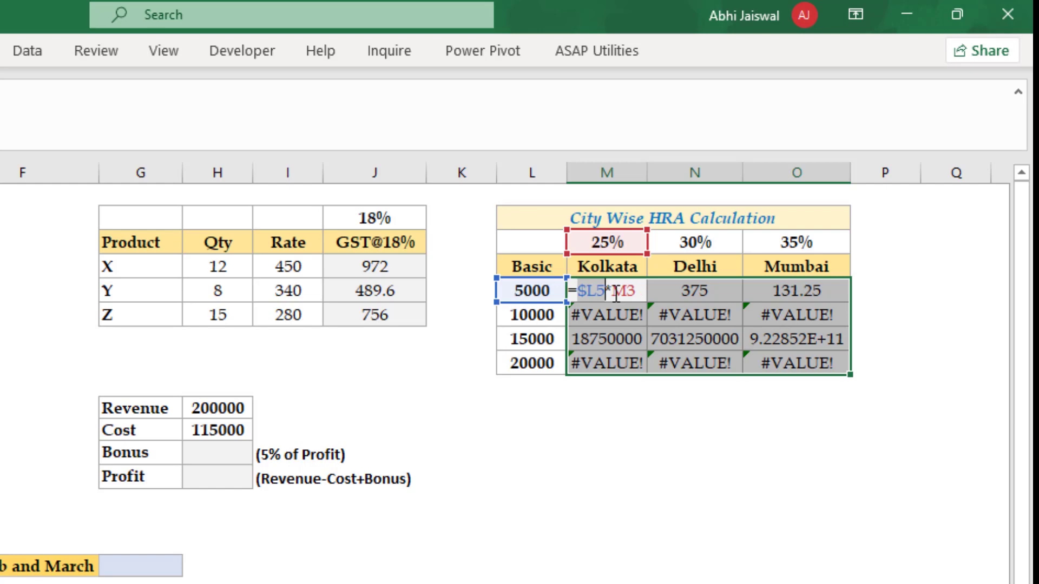
{"action": "left_click", "coordinate": [626, 292]}
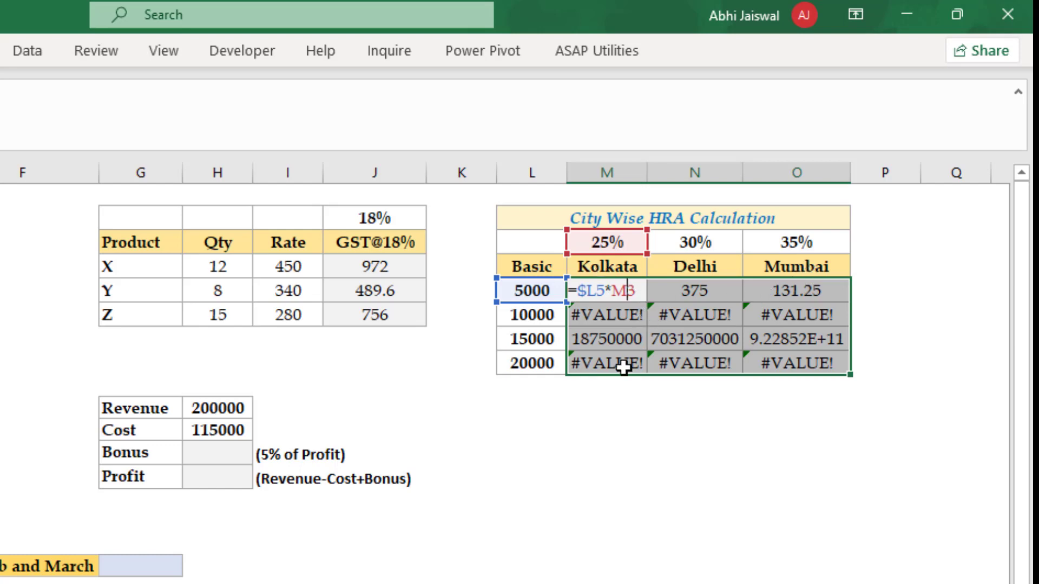
{"action": "key", "text": "F4"}
{"action": "key", "text": "F4"}
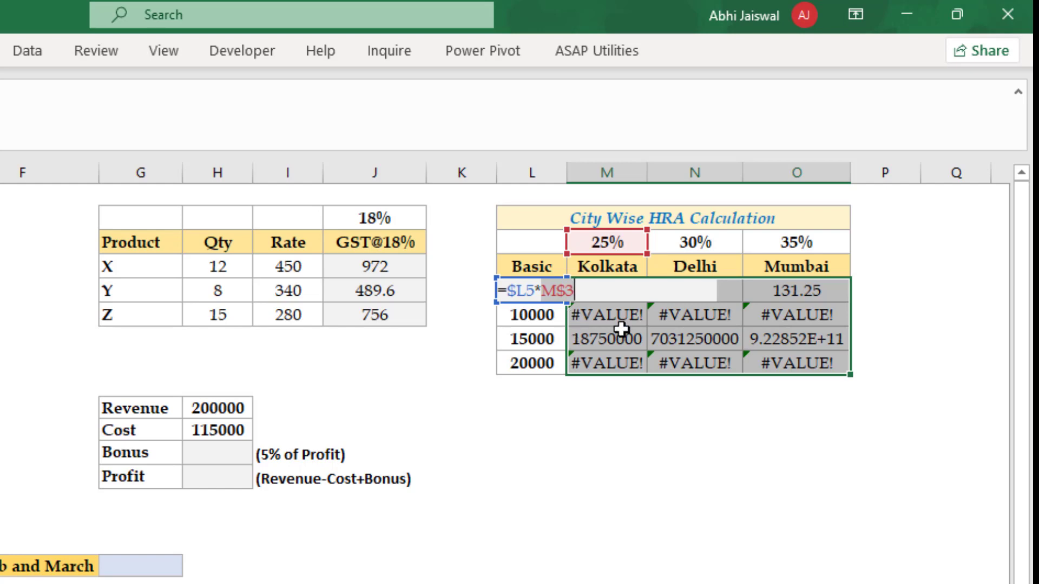
{"action": "key", "text": "ctrl+Return"}
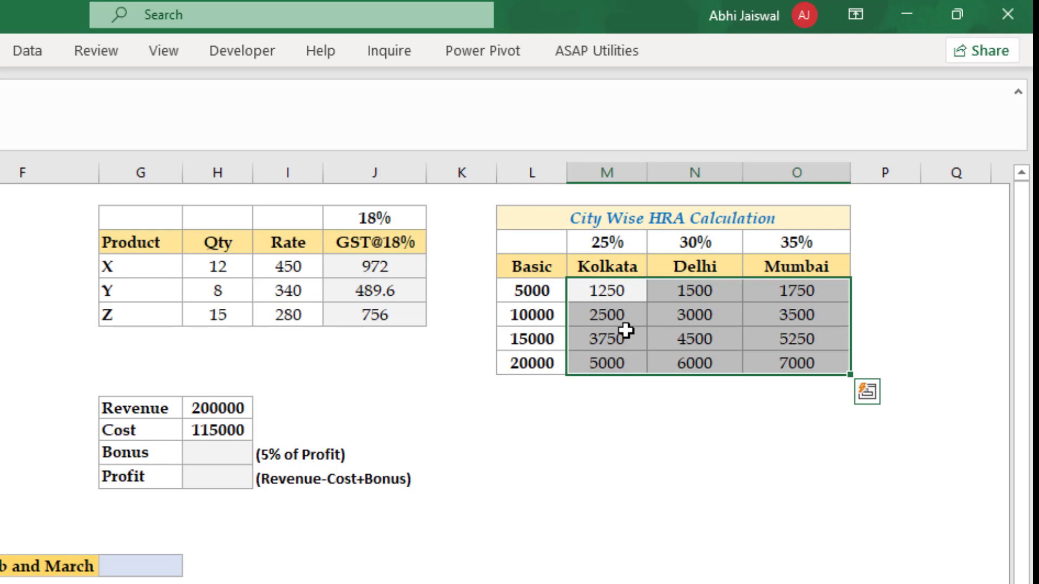
Inspect the cell references in Delhi's HRA formula for the 15000 basic in N7
{"action": "left_click", "coordinate": [673, 334]}
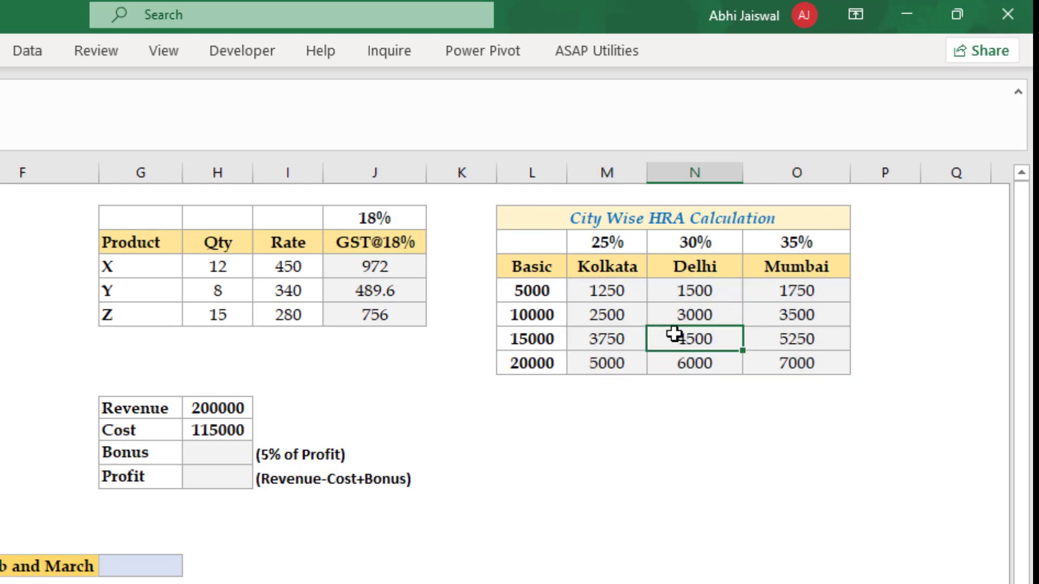
{"action": "key", "text": "F2"}
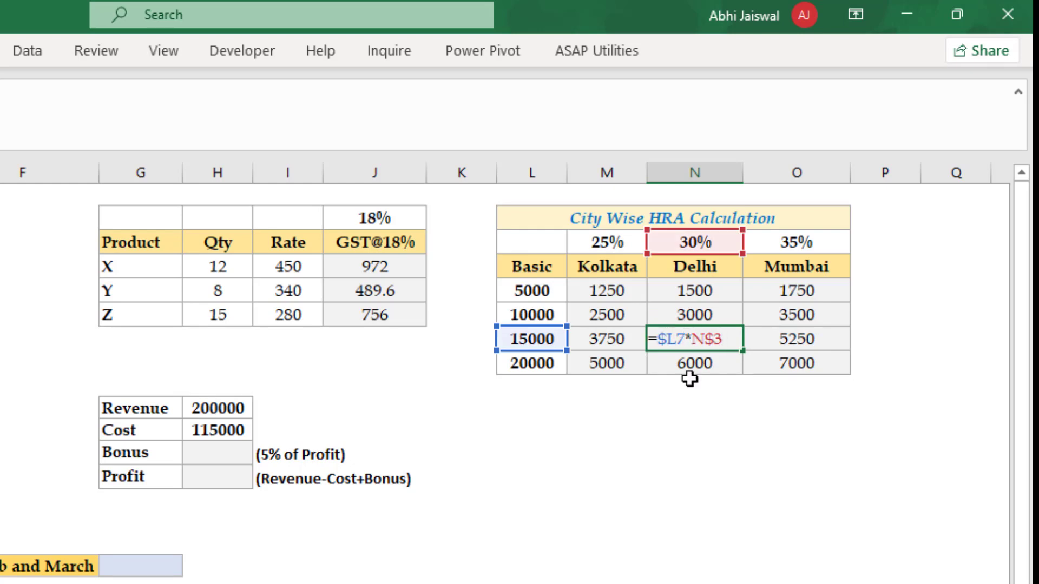
{"action": "key", "text": "Escape"}
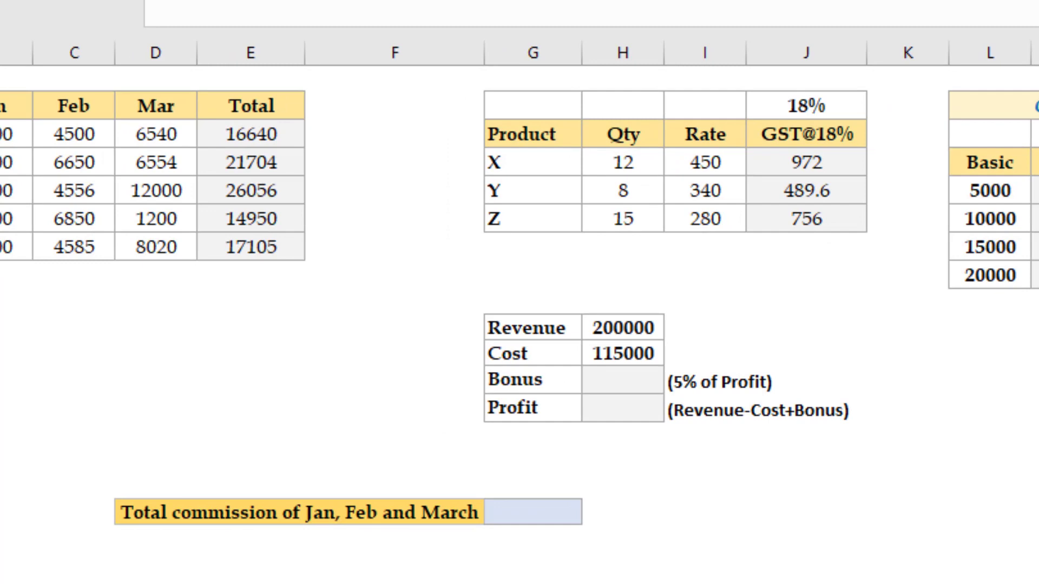
Enter the formula =H13*5% in cell H12 to calculate the bonus as 5% of profit
{"action": "left_click", "coordinate": [619, 385]}
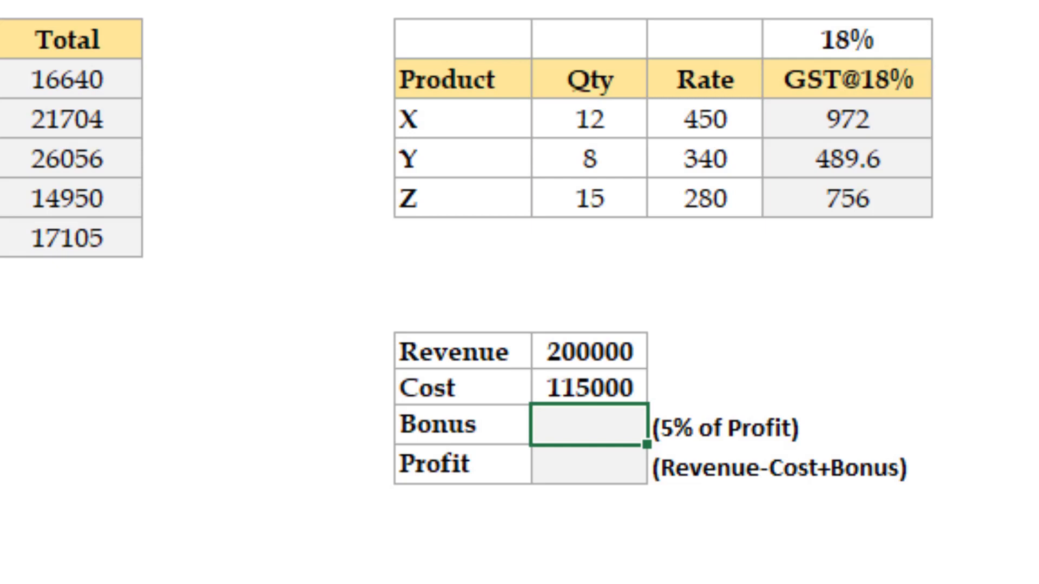
{"action": "type", "text": "="}
{"action": "left_click", "coordinate": [575, 466]}
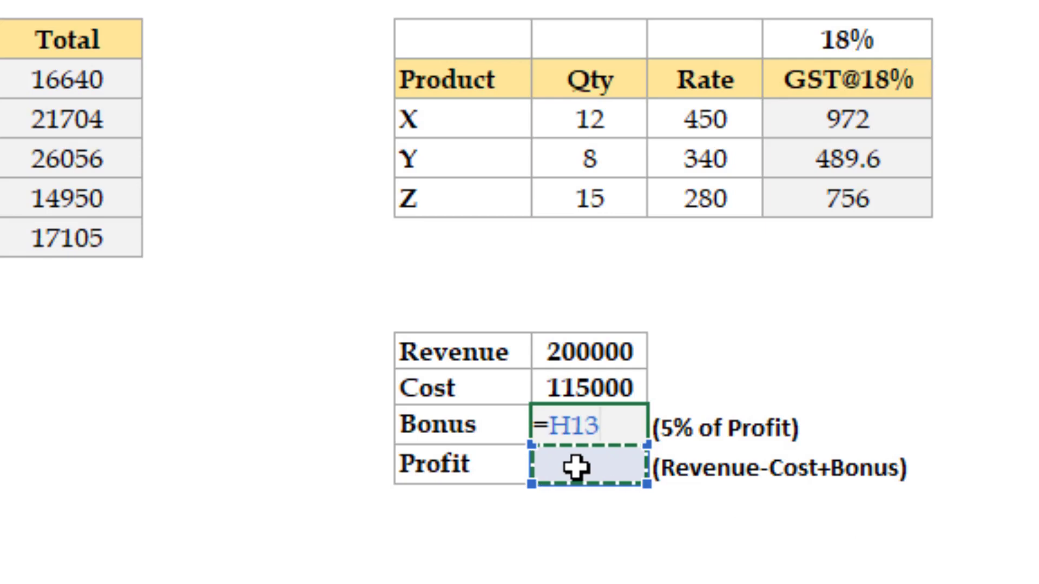
{"action": "type", "text": "*"}
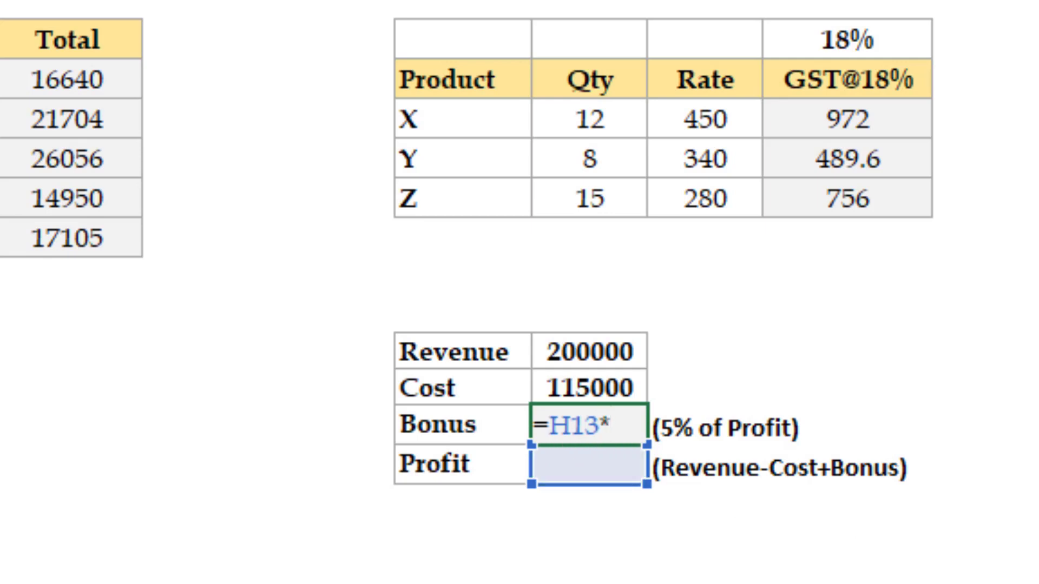
{"action": "type", "text": "5%"}
{"action": "key", "text": "ctrl+Return"}
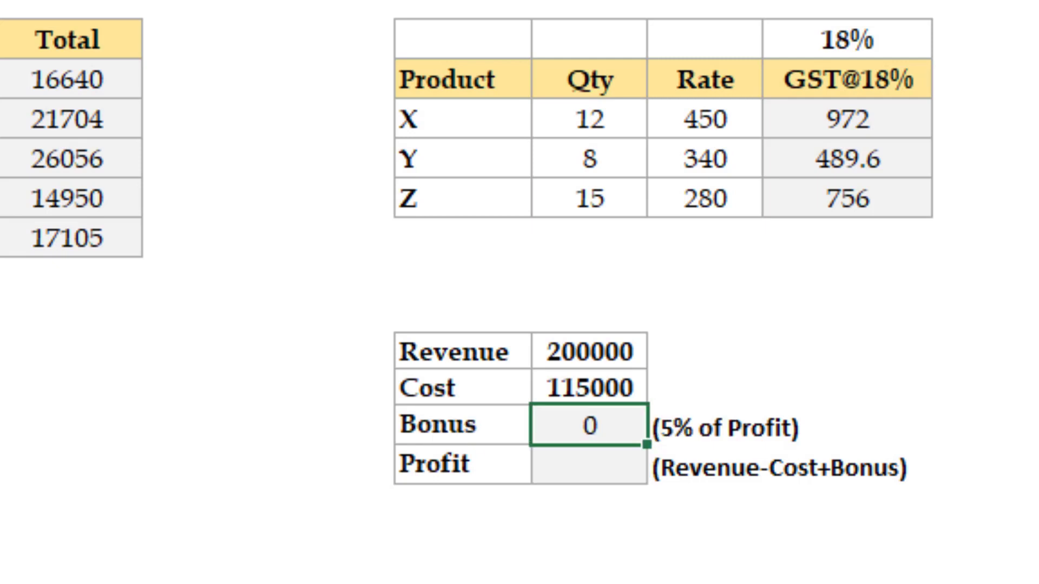
Enter the formula =H10-H11+H12 in cell H13 to calculate the profit, and dismiss the circular reference warning
{"action": "left_click", "coordinate": [589, 465]}
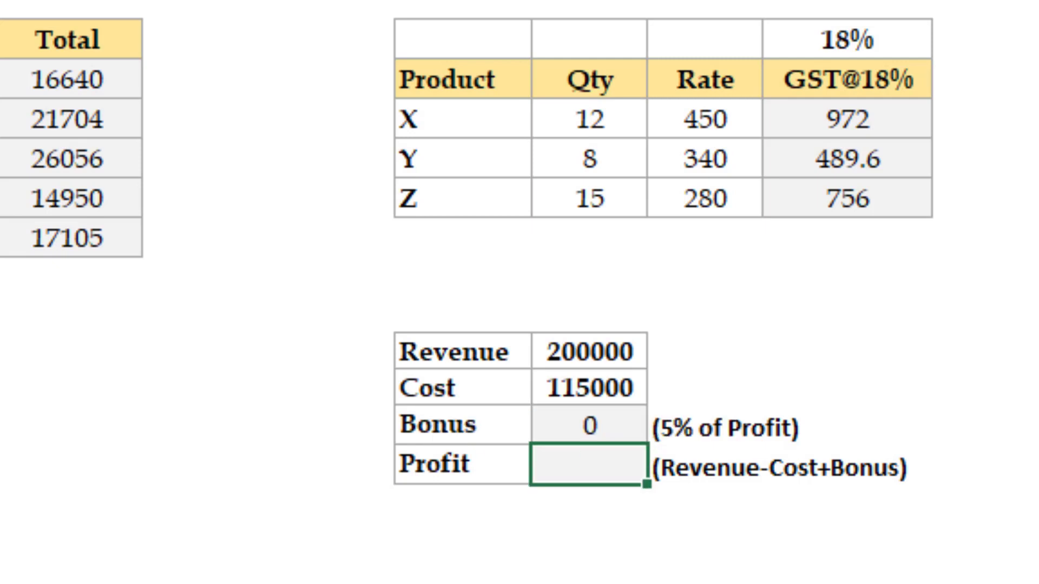
{"action": "double_click", "coordinate": [589, 465]}
{"action": "type", "text": "="}
{"action": "left_click", "coordinate": [567, 346]}
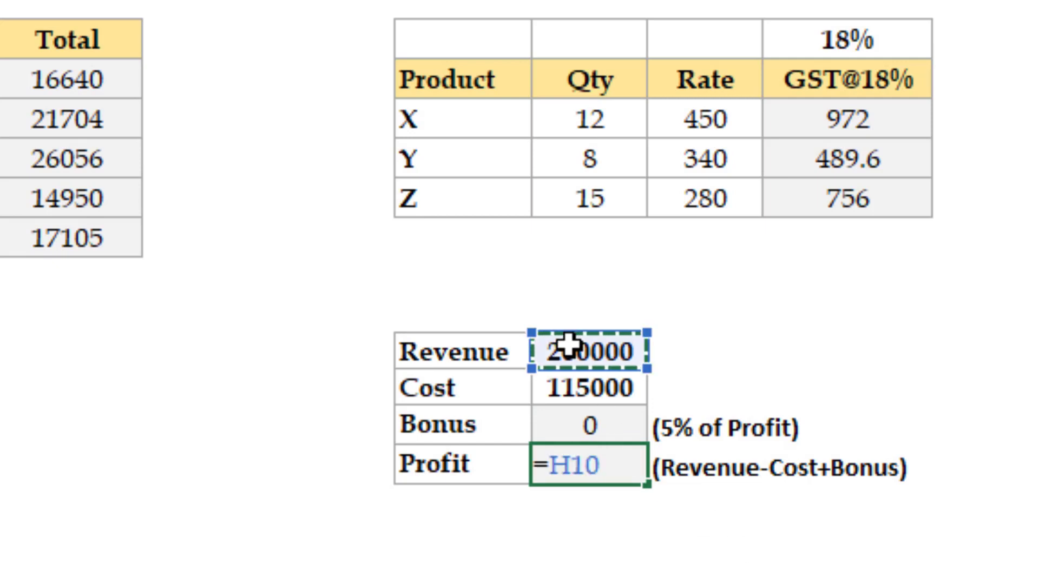
{"action": "type", "text": "+"}
{"action": "left_click", "coordinate": [567, 397]}
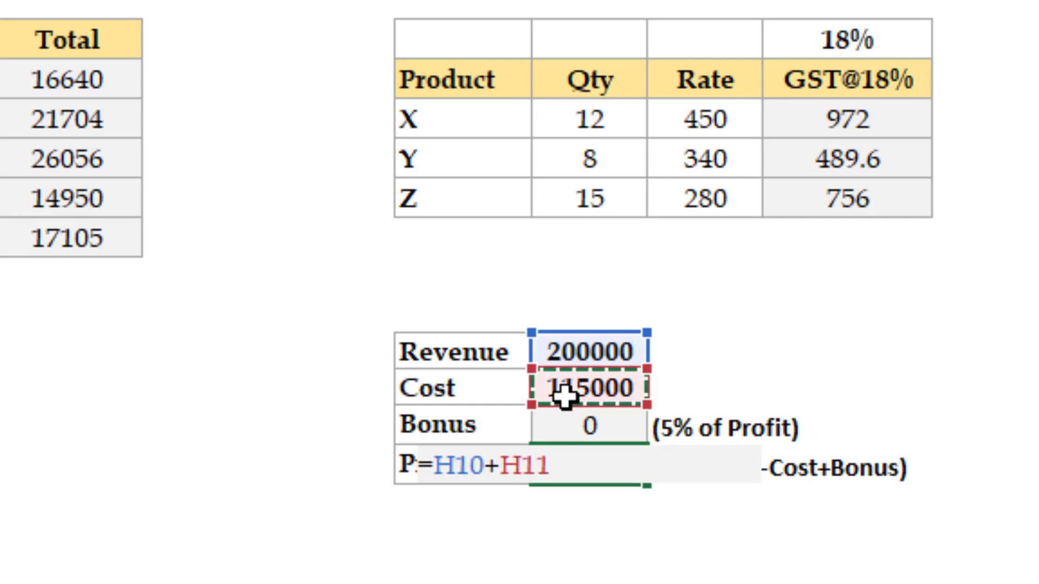
{"action": "type", "text": "+"}
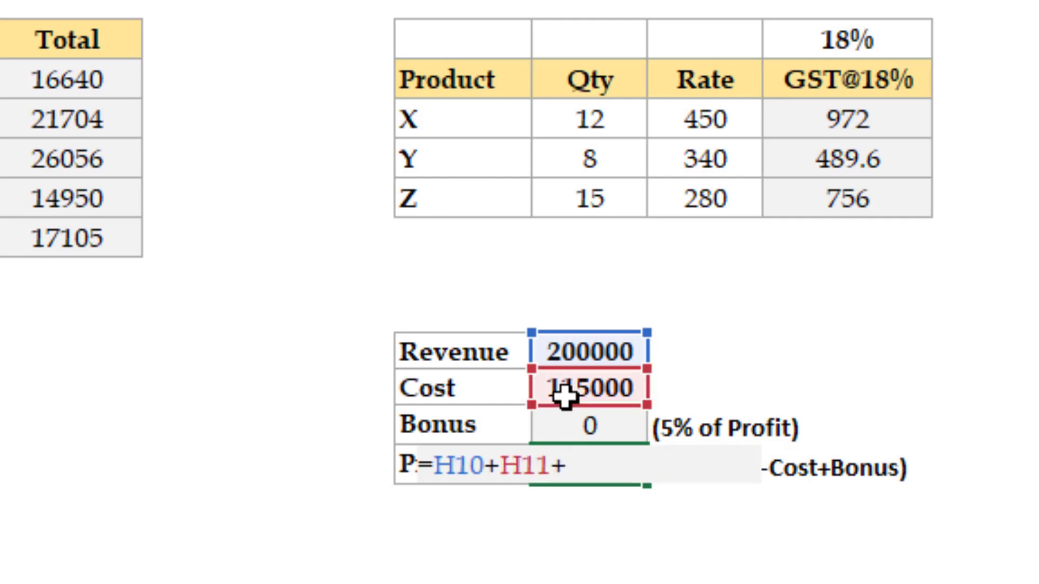
{"action": "left_click", "coordinate": [583, 425]}
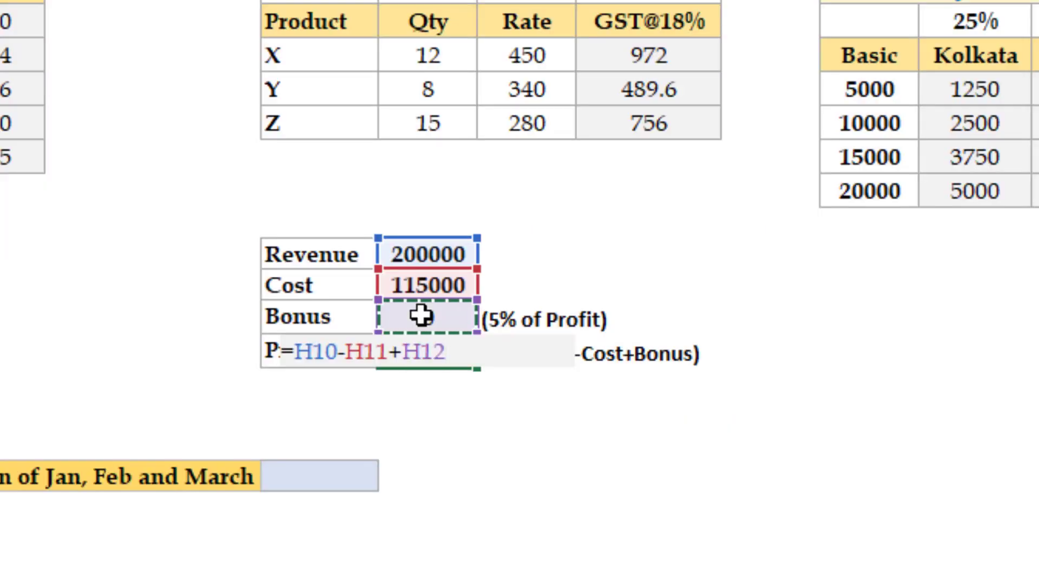
{"action": "key", "text": "Return"}
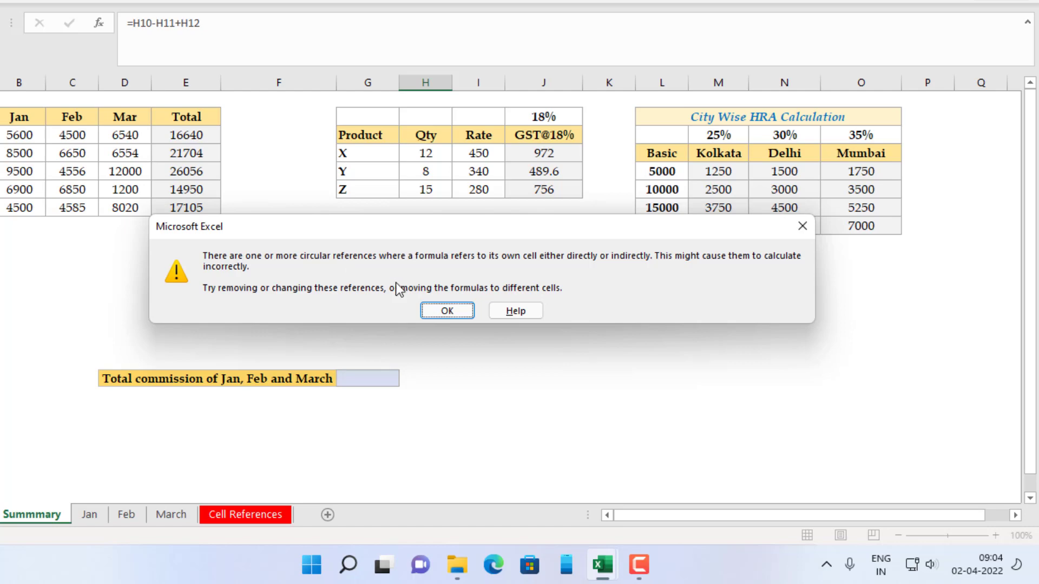
{"action": "left_click", "coordinate": [435, 311]}
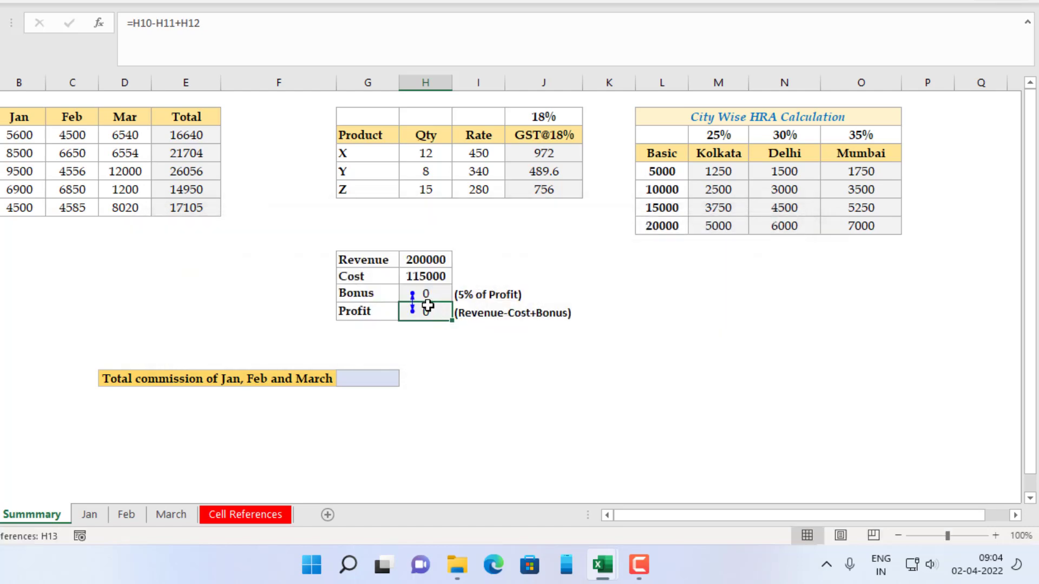
Enable iterative calculation in the formula options so the circular Bonus and Profit formulas can calculate
{"action": "left_click", "coordinate": [508, 361]}
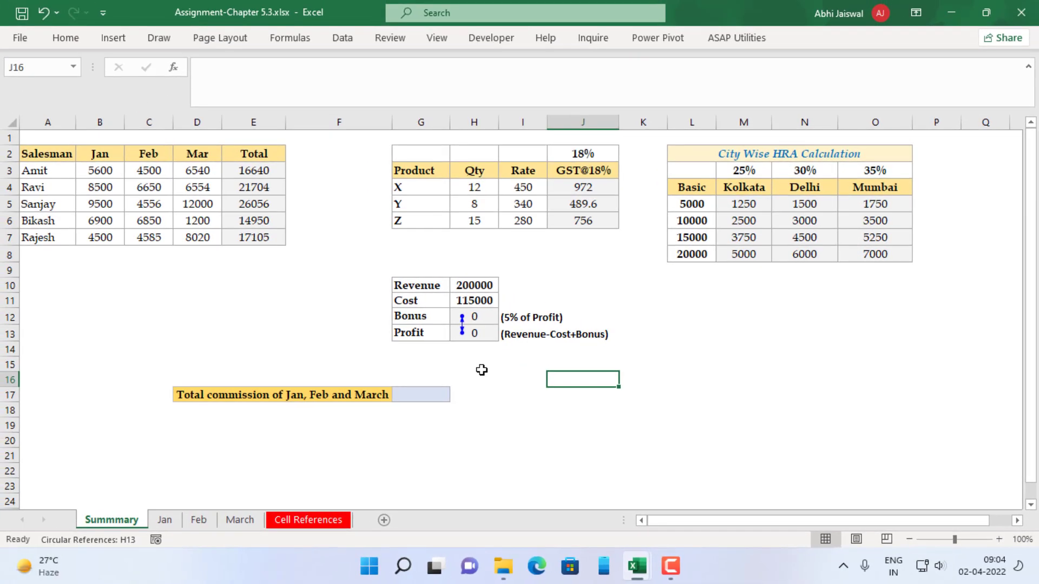
{"action": "left_click", "coordinate": [24, 40]}
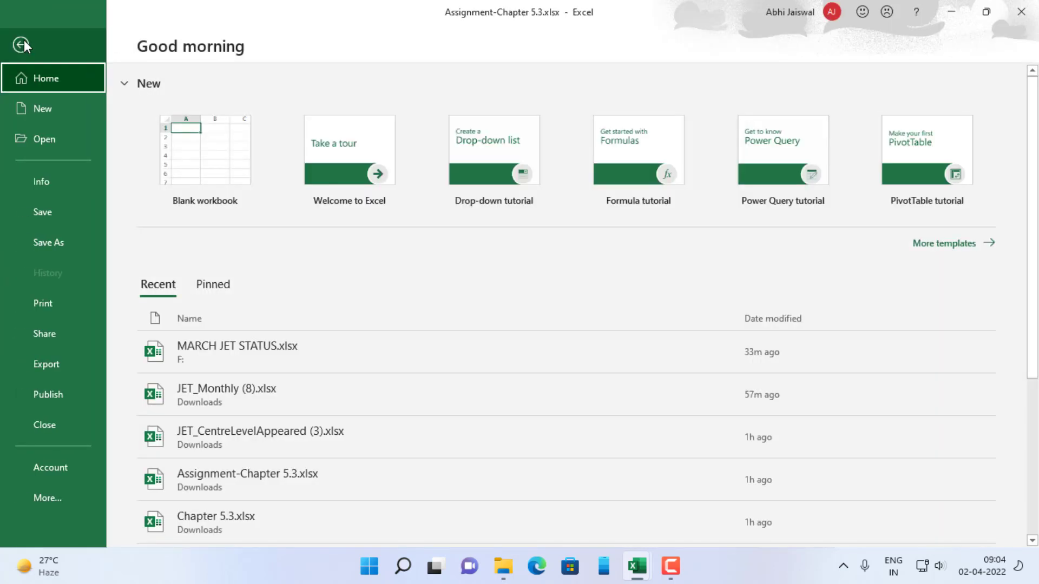
{"action": "left_click", "coordinate": [38, 496]}
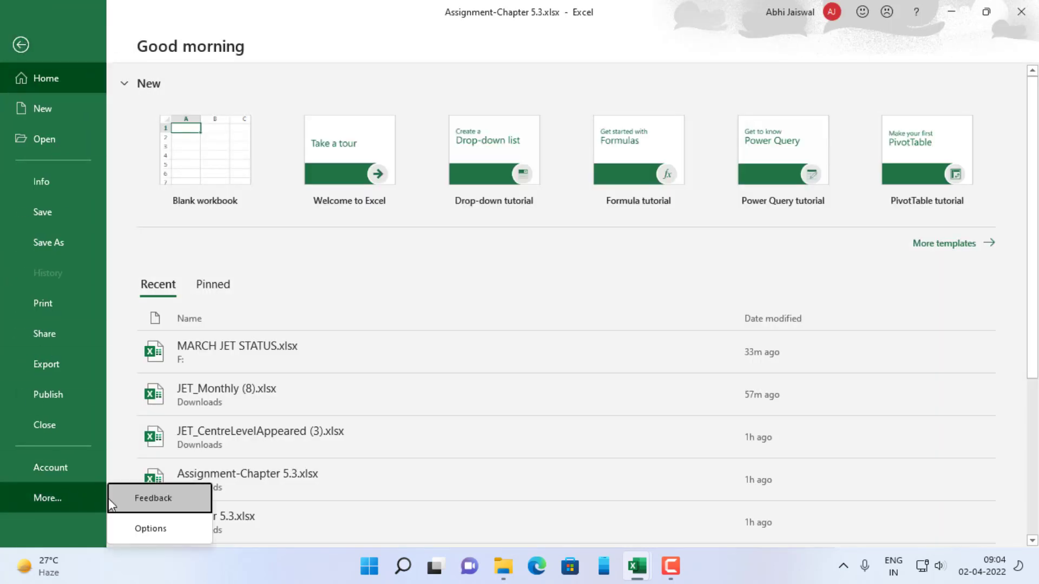
{"action": "left_click", "coordinate": [149, 525]}
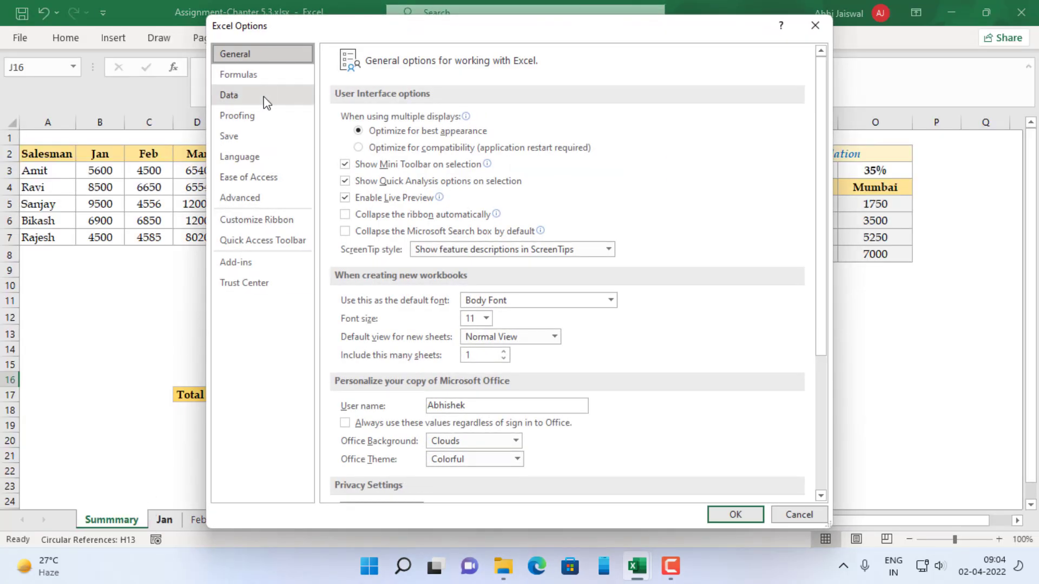
{"action": "left_click", "coordinate": [264, 74]}
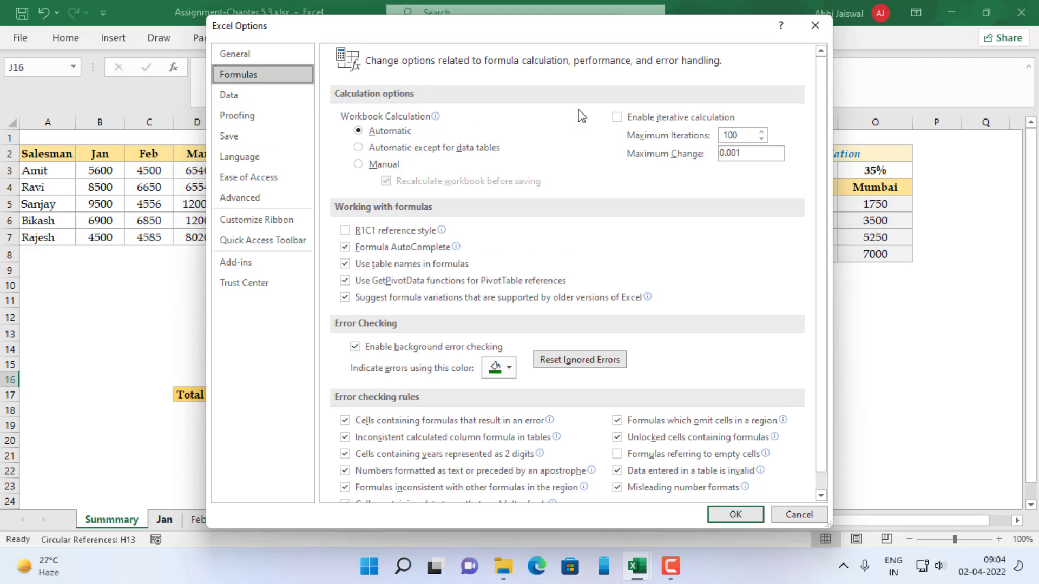
{"action": "left_click", "coordinate": [620, 121]}
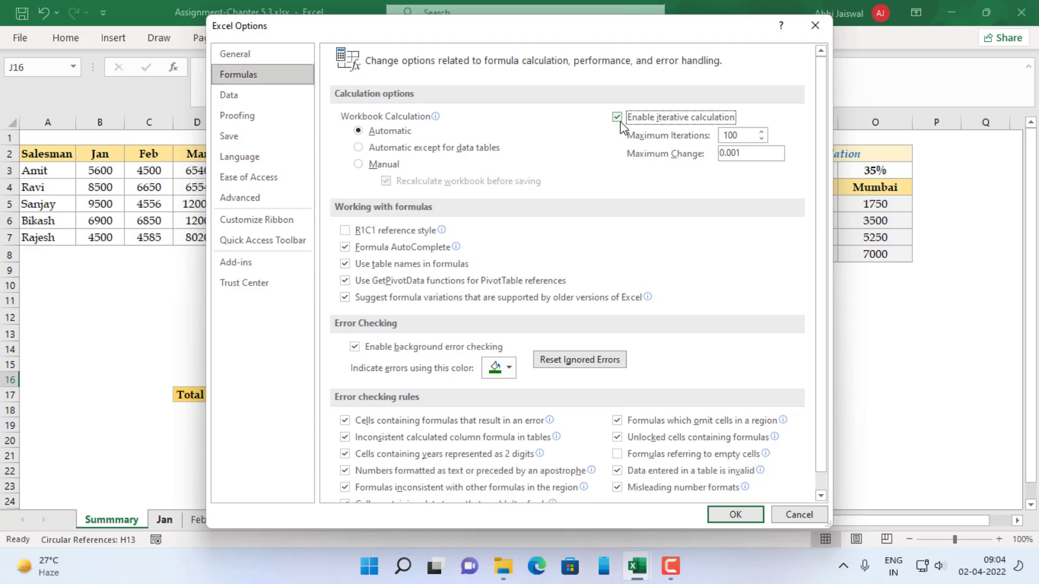
{"action": "left_click", "coordinate": [735, 513]}
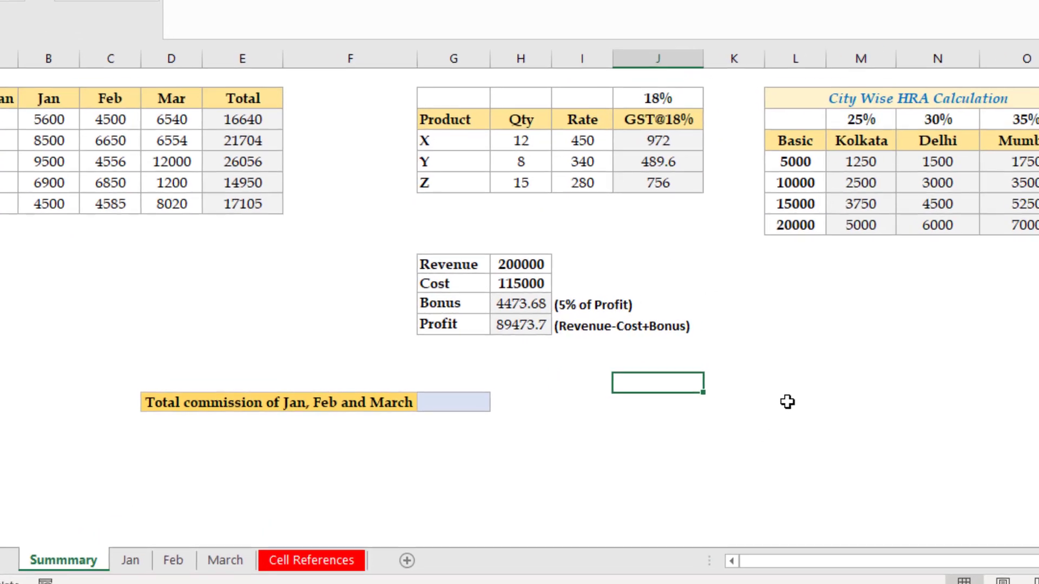
{"action": "left_click", "coordinate": [787, 401]}
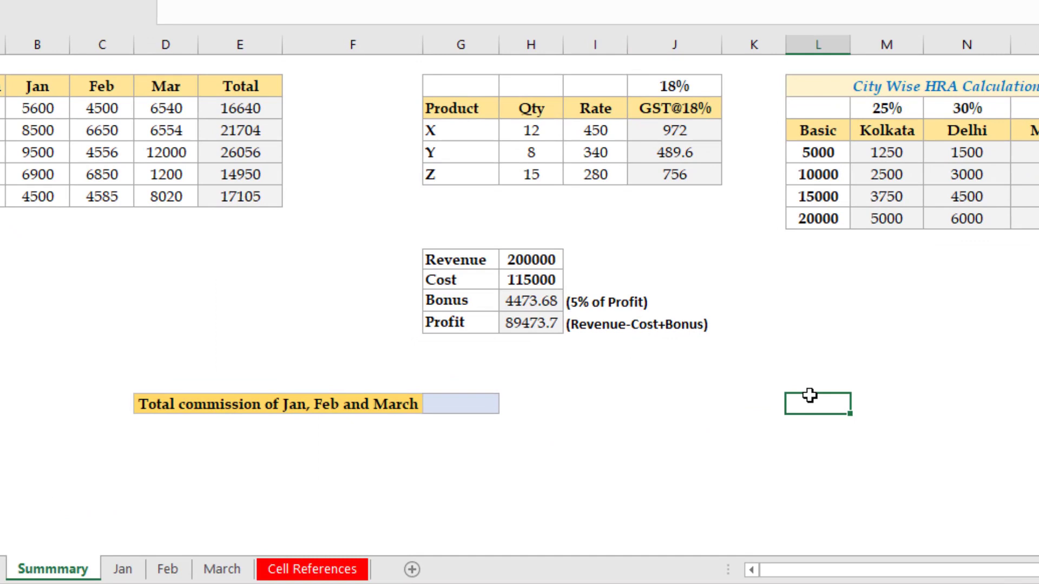
Start a SUM formula in G17 for the total commission, with the Jan sheet's commission range C2:C11 as the first argument
{"action": "left_click", "coordinate": [482, 404]}
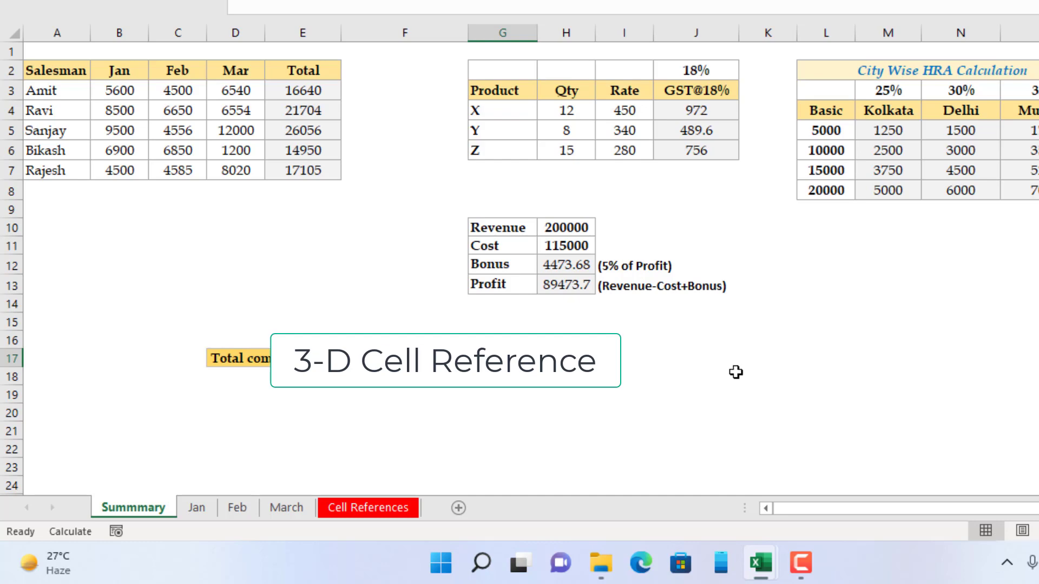
{"action": "type", "text": "="}
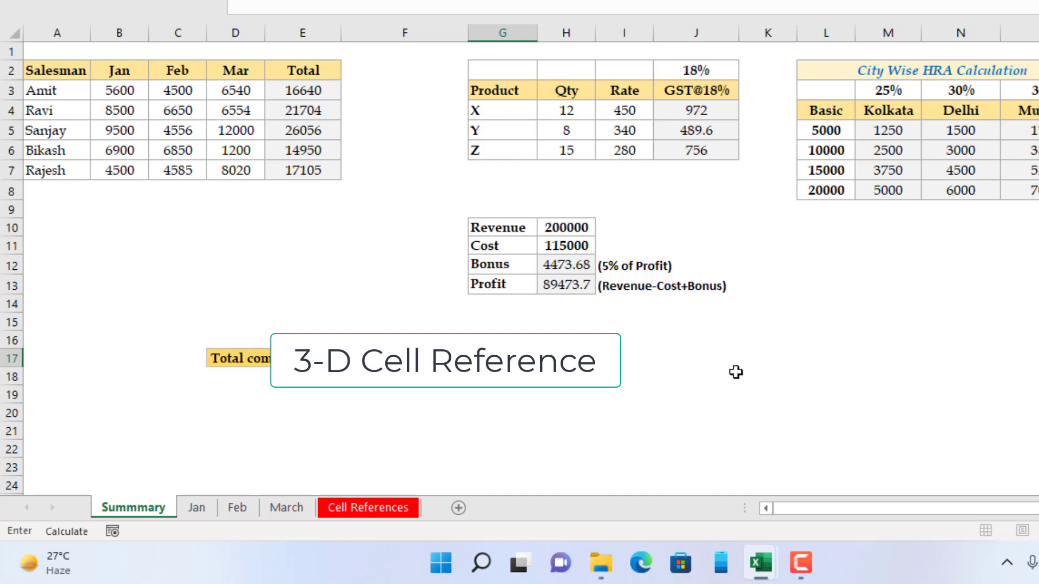
{"action": "type", "text": "sum"}
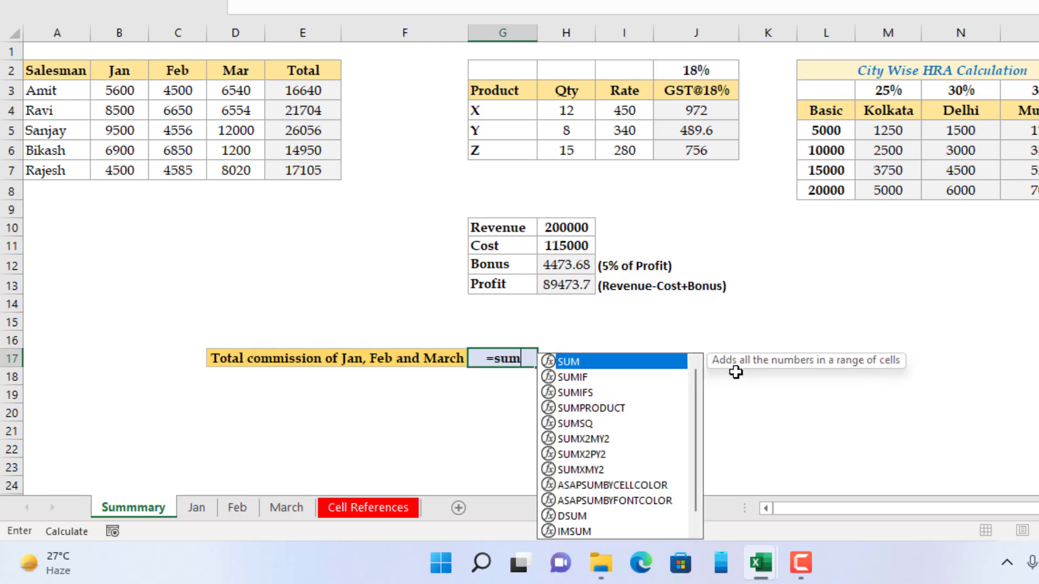
{"action": "key", "text": "Tab"}
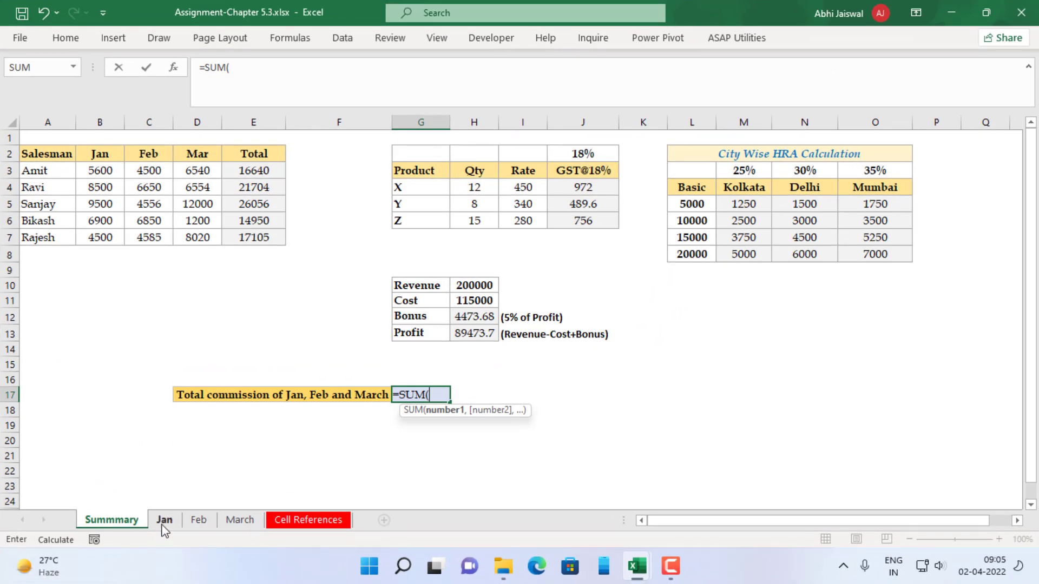
{"action": "left_click", "coordinate": [161, 525]}
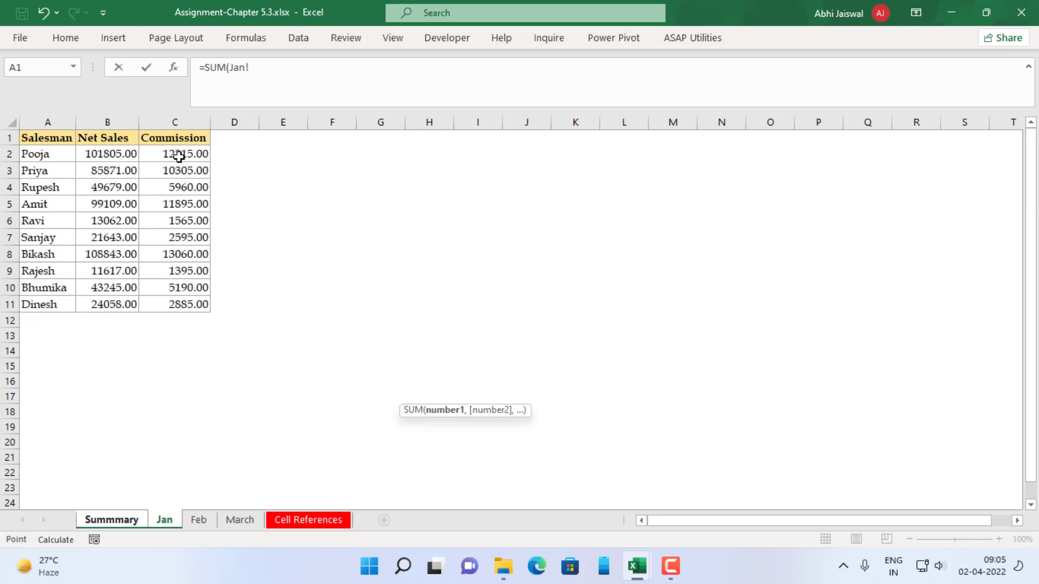
{"action": "left_click_drag", "start_coordinate": [179, 156], "coordinate": [184, 301]}
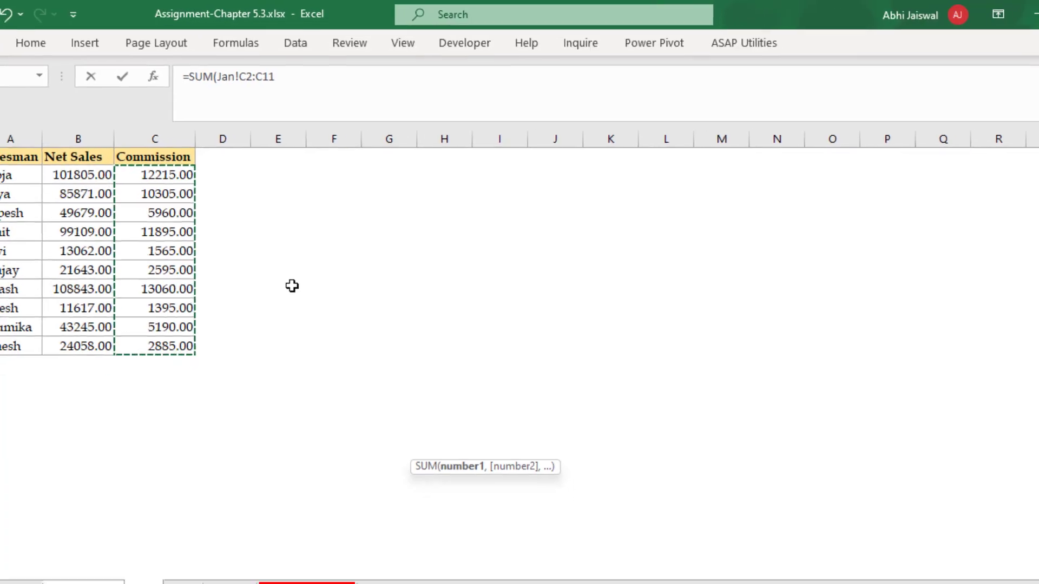
{"action": "type", "text": ","}
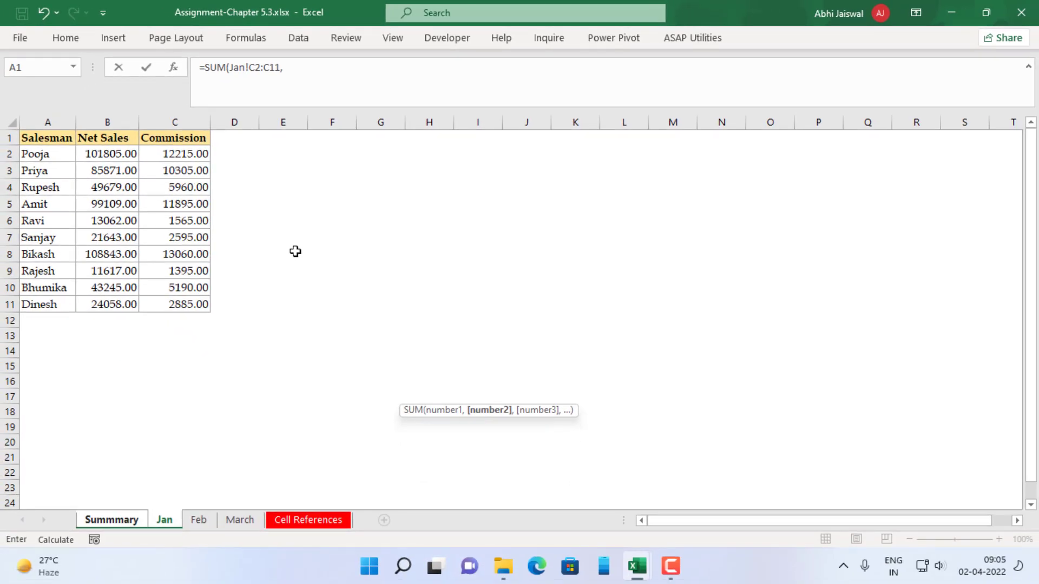
Complete the total commission formula by adding the ranges Feb!C2:C11 and March!C2:C11 as further SUM arguments
{"action": "left_click", "coordinate": [209, 520]}
{"action": "left_click_drag", "start_coordinate": [190, 161], "coordinate": [194, 300]}
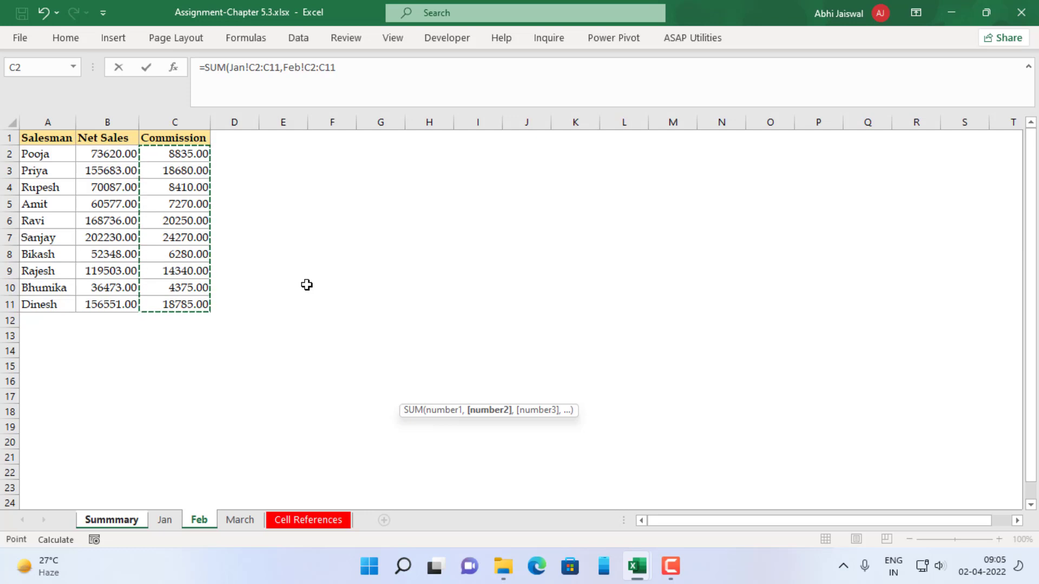
{"action": "type", "text": ","}
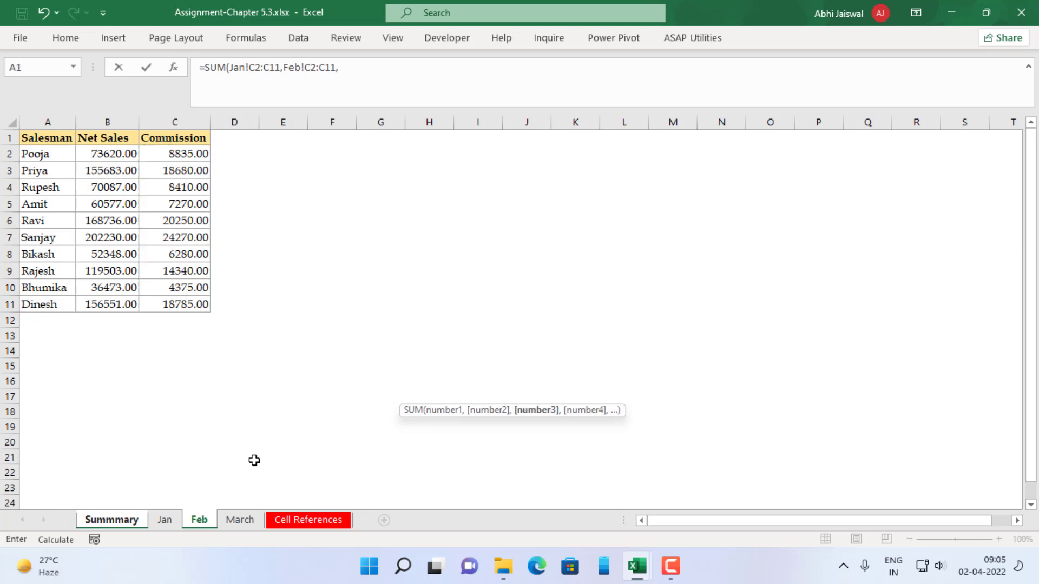
{"action": "left_click", "coordinate": [252, 518]}
{"action": "left_click_drag", "start_coordinate": [193, 159], "coordinate": [206, 306]}
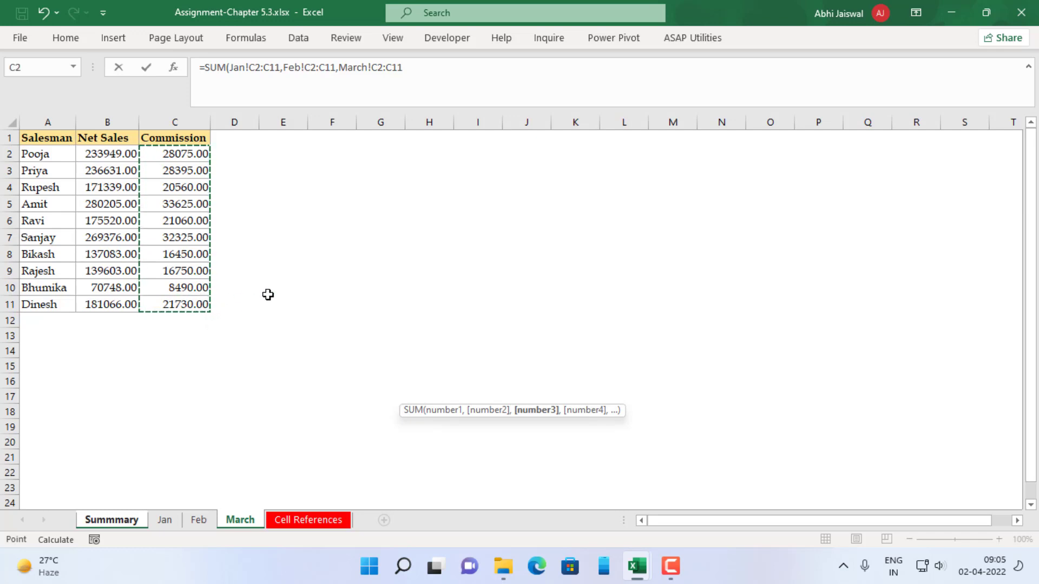
{"action": "type", "text": ")"}
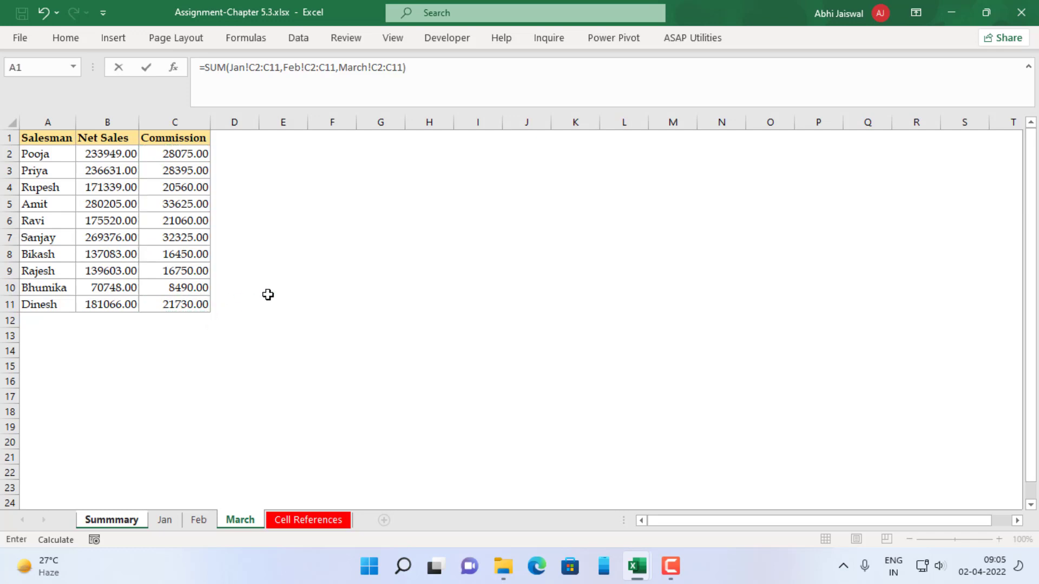
{"action": "key", "text": "Return"}
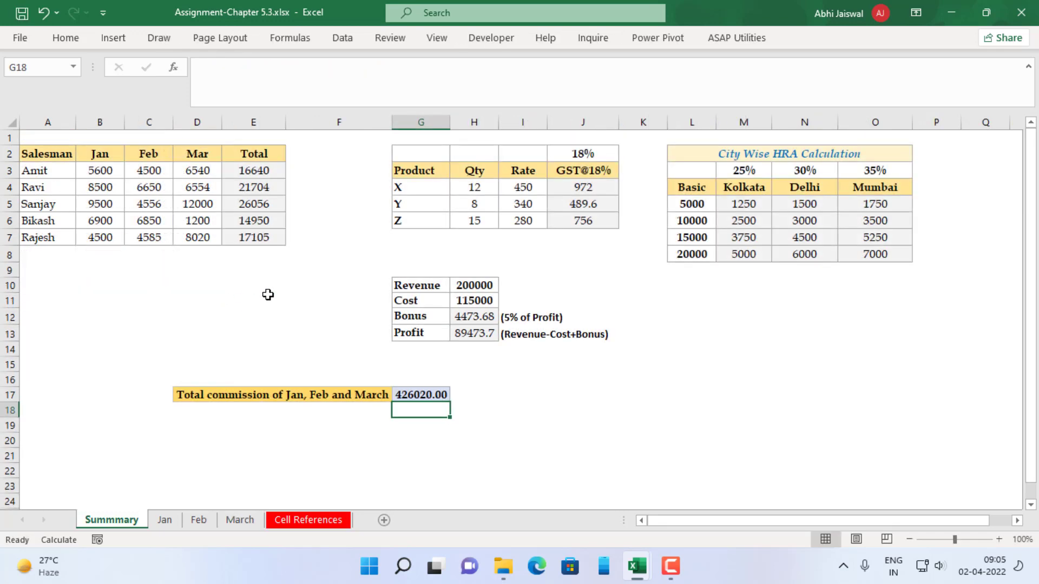
Replace the total commission formula in G17 with the 3-D reference formula =SUM(Jan:March!C2:C11)
{"action": "key", "text": "Up"}
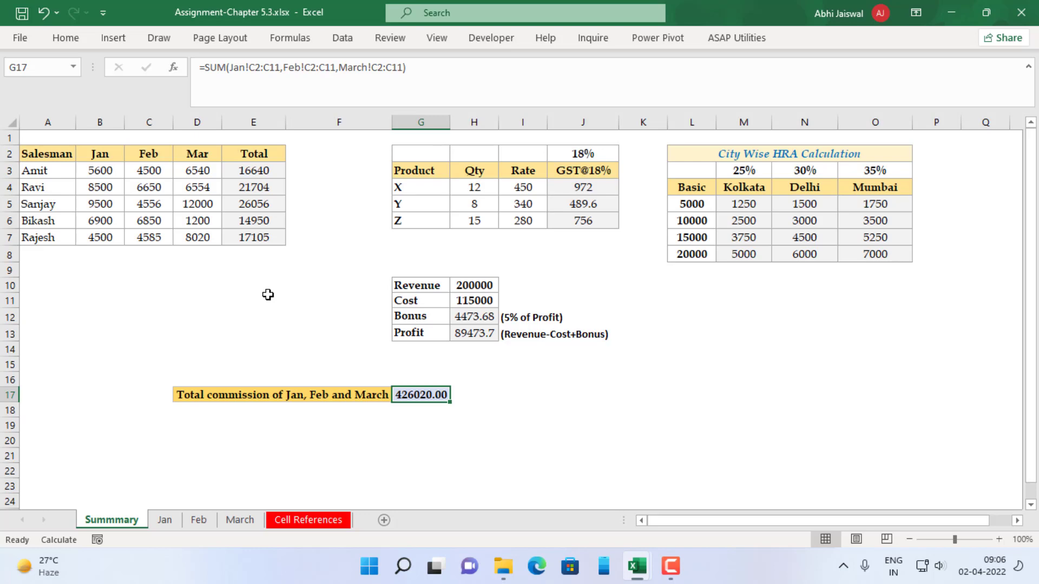
{"action": "key", "text": "Delete"}
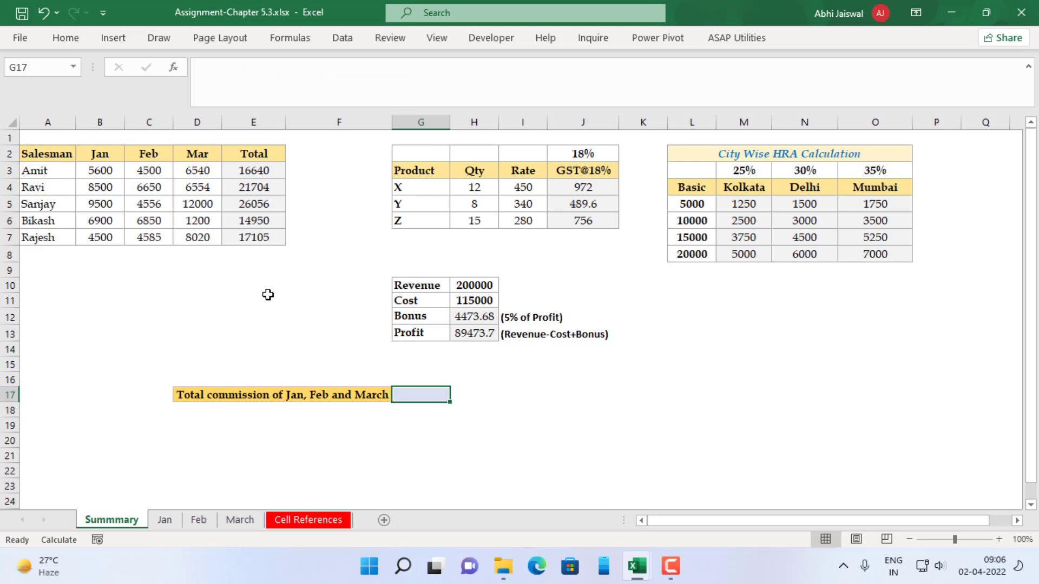
{"action": "type", "text": "="}
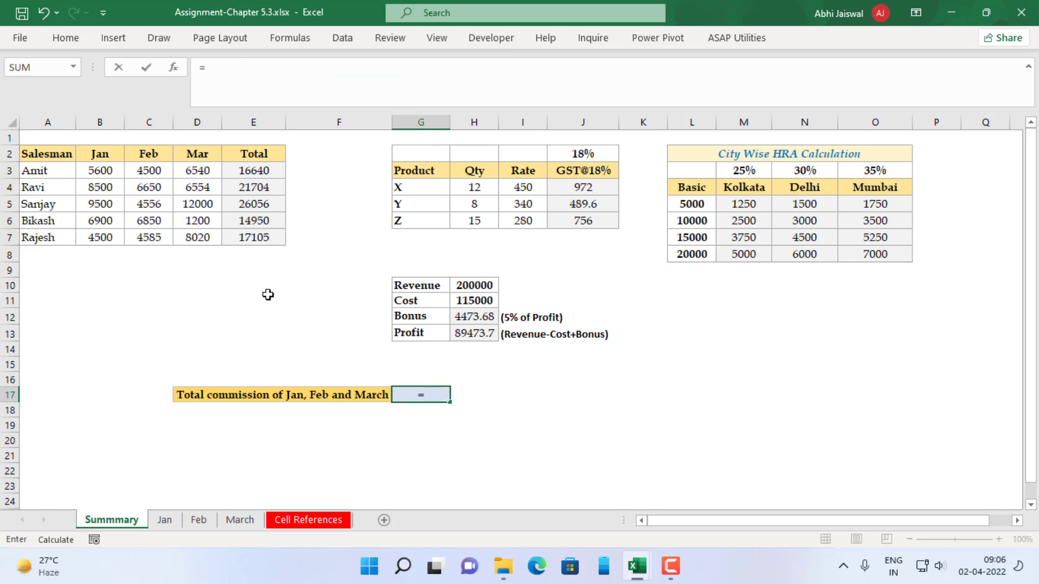
{"action": "type", "text": "SUM("}
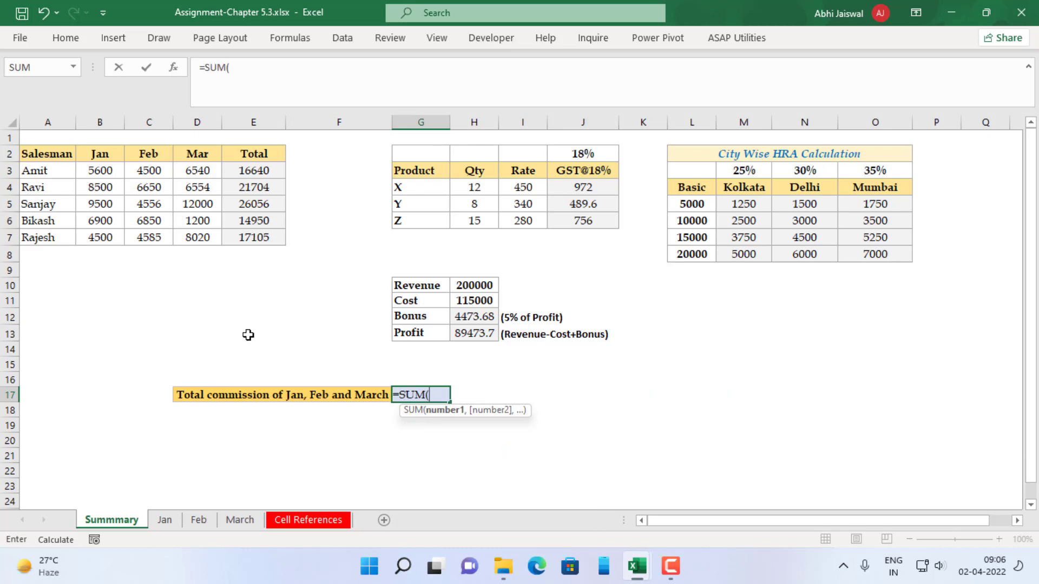
{"action": "left_click", "coordinate": [178, 520]}
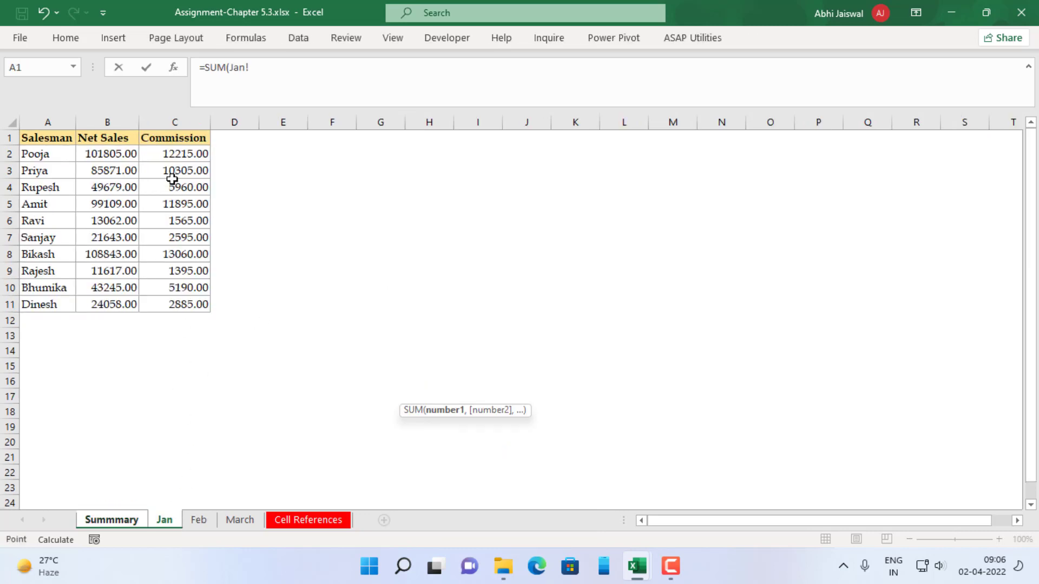
{"action": "left_click_drag", "start_coordinate": [174, 155], "coordinate": [173, 301]}
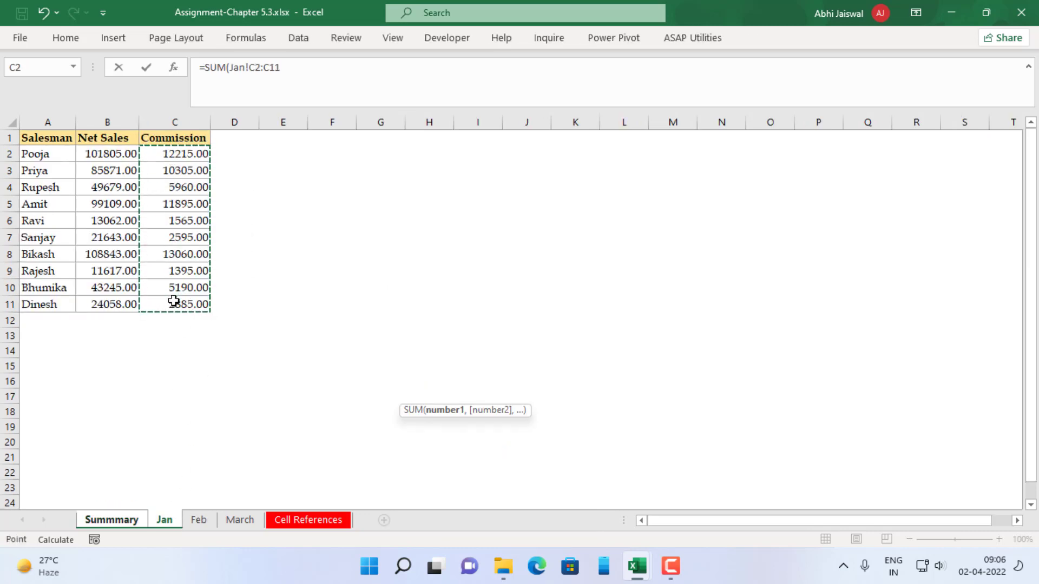
{"action": "left_click", "coordinate": [239, 522], "text": "shift"}
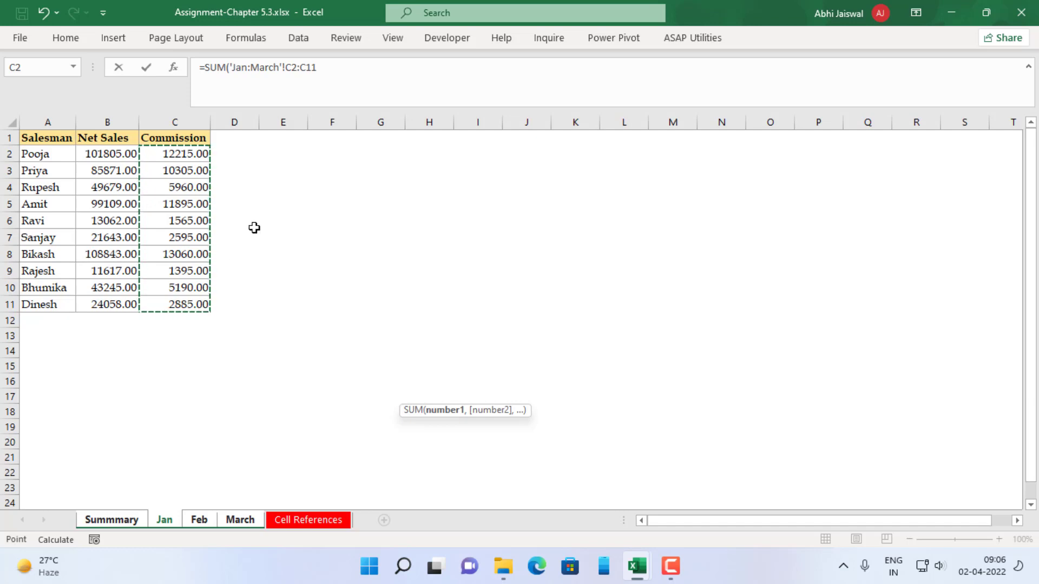
{"action": "left_click", "coordinate": [333, 68]}
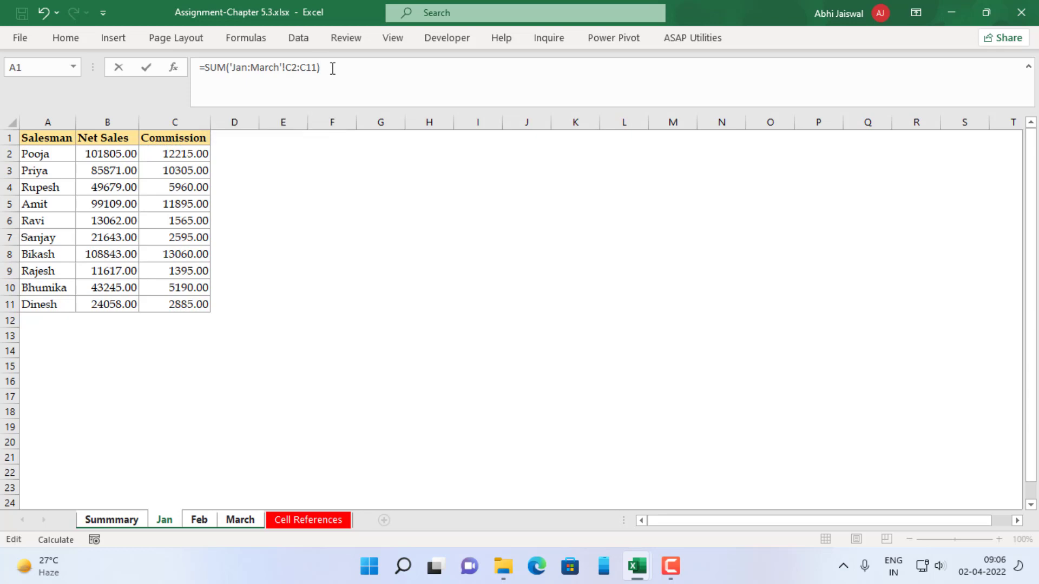
{"action": "key", "text": "Return"}
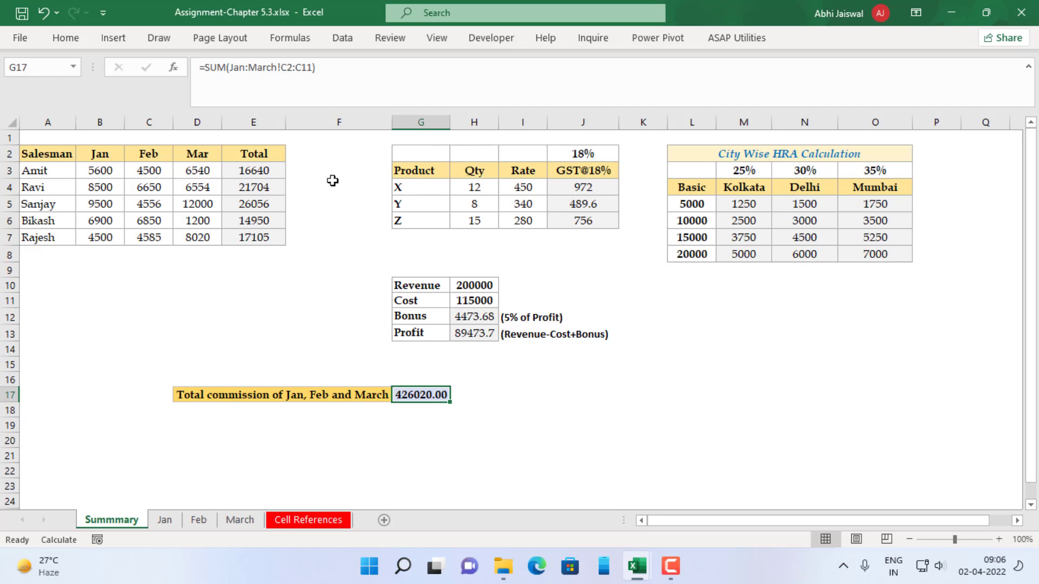
{"action": "left_click", "coordinate": [343, 210]}
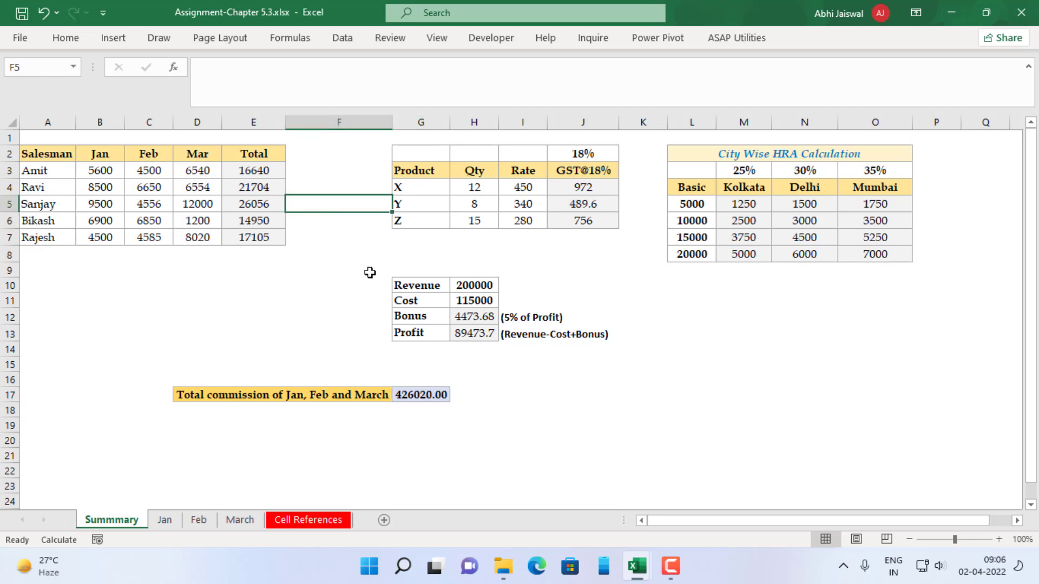
On the Cell References sheet, enter =B3/$B$2 in C3 and fill it down to C9 for every student's percentage
{"action": "left_click", "coordinate": [292, 520]}
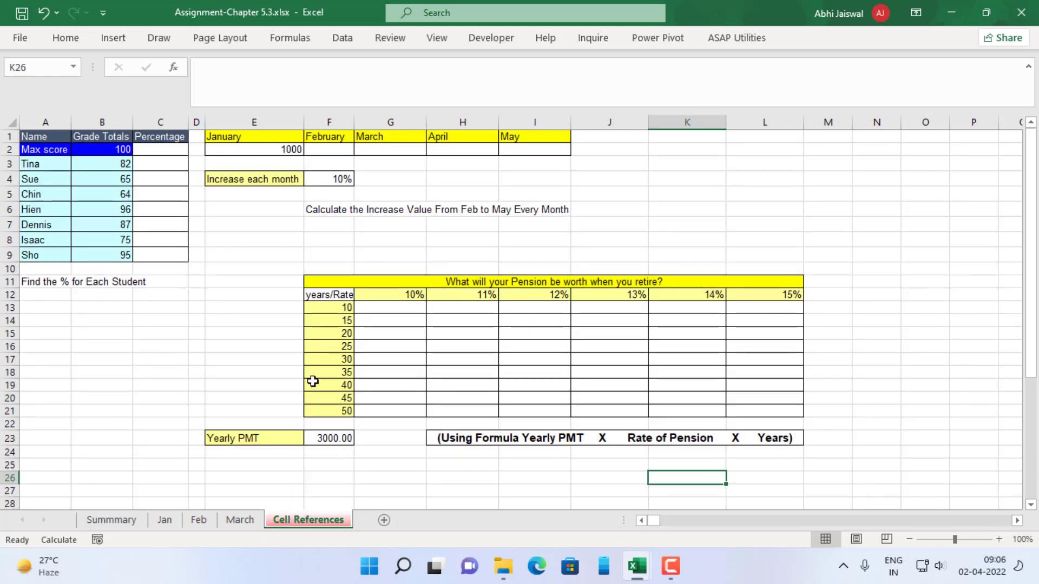
{"action": "left_click", "coordinate": [145, 159]}
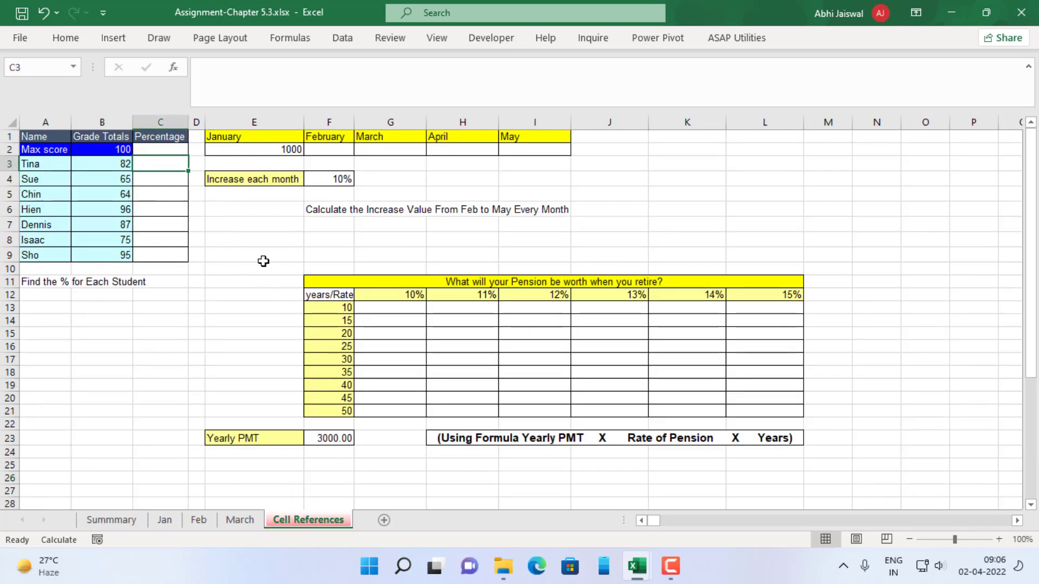
{"action": "scroll", "coordinate": [263, 262], "scroll_direction": "up", "scroll_amount": 3, "text": "ctrl"}
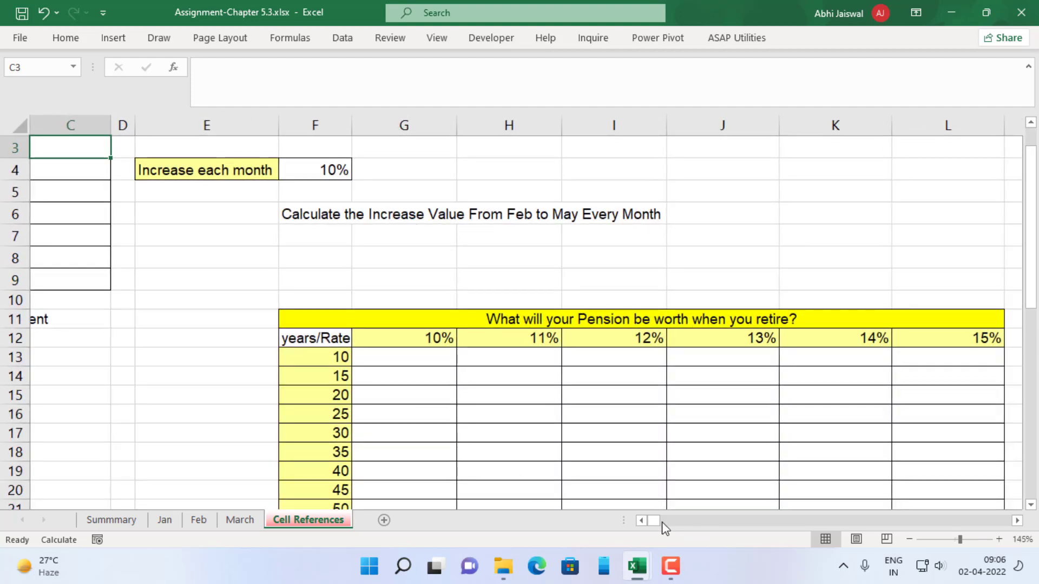
{"action": "left_click_drag", "start_coordinate": [663, 523], "coordinate": [647, 524]}
{"action": "scroll", "coordinate": [271, 327], "scroll_direction": "up", "scroll_amount": 1}
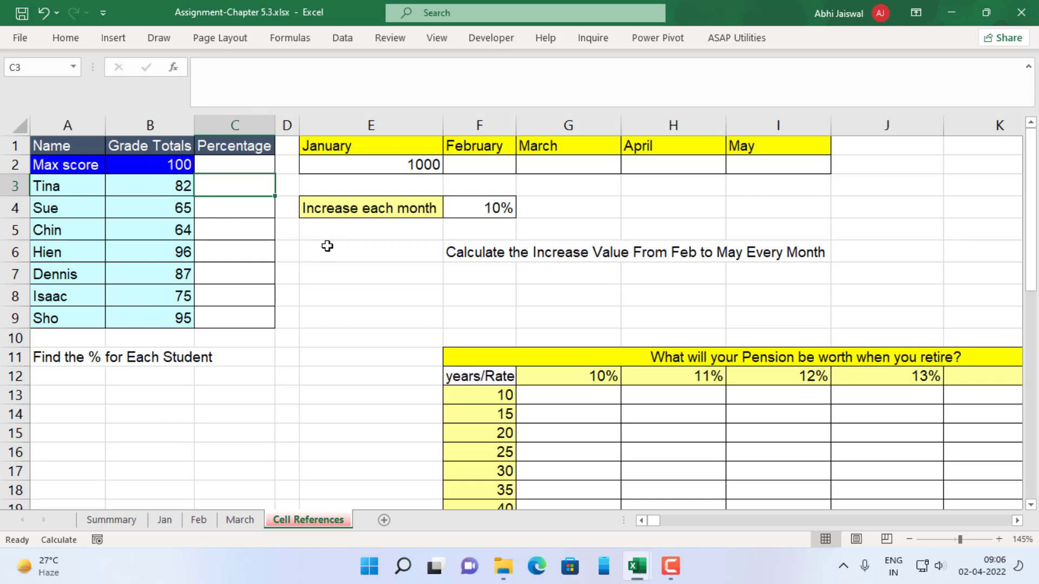
{"action": "type", "text": "="}
{"action": "key", "text": "Left"}
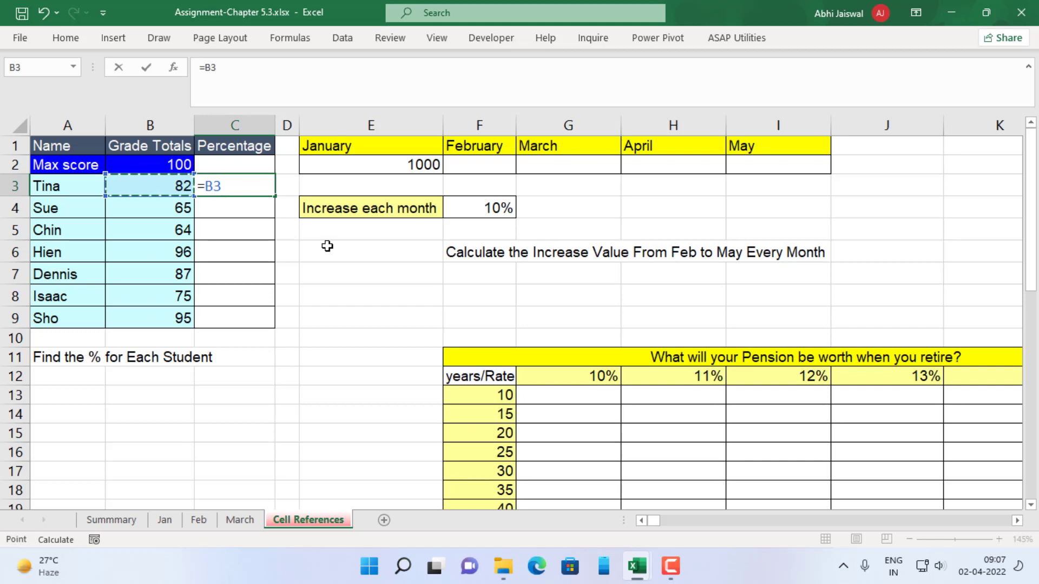
{"action": "type", "text": "/"}
{"action": "left_click", "coordinate": [170, 160]}
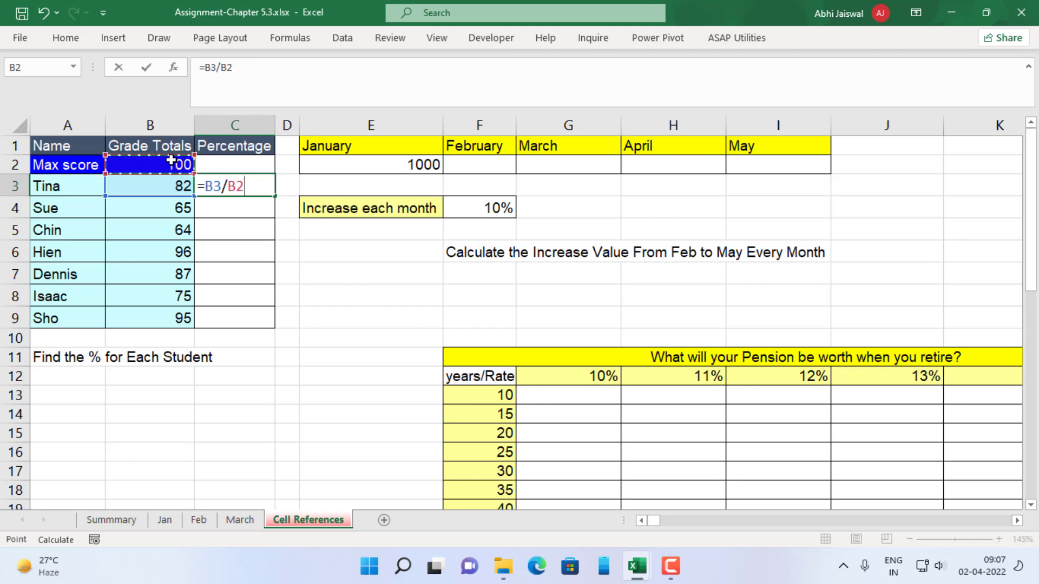
{"action": "key", "text": "F4"}
{"action": "key", "text": "ctrl+Return"}
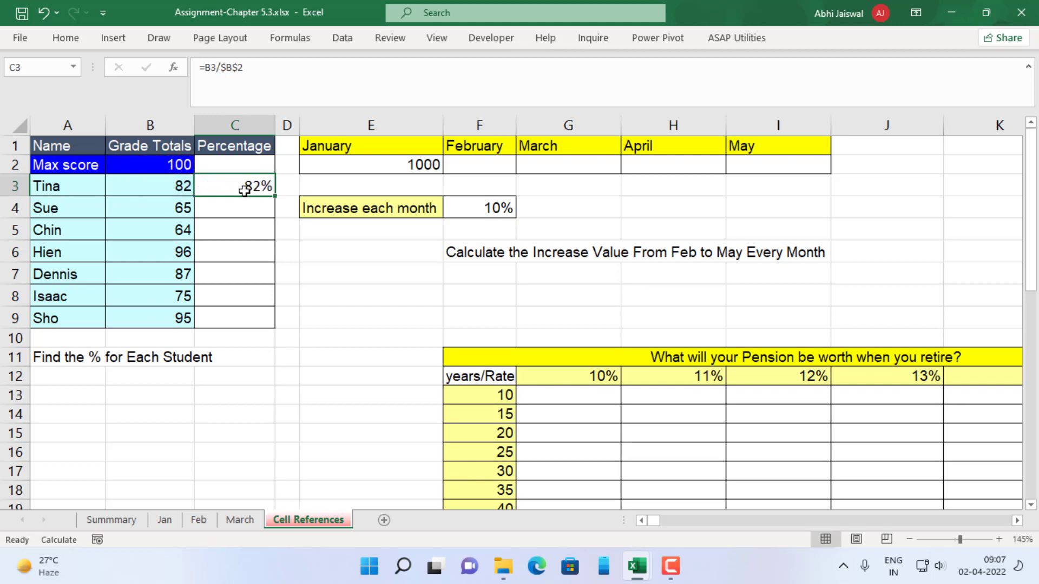
{"action": "double_click", "coordinate": [275, 199]}
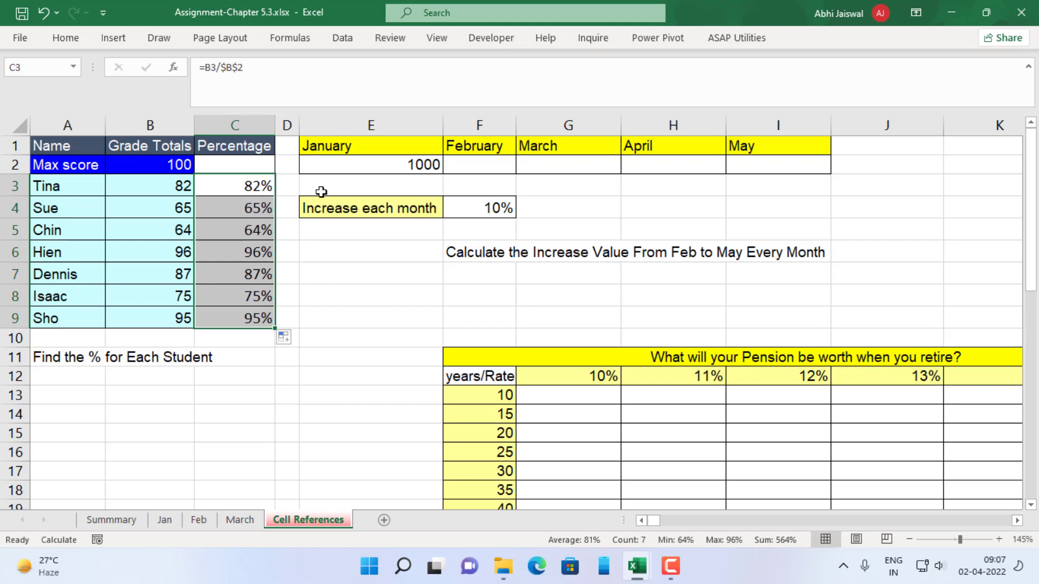
Enter =E2+E2*$F$4 in F2 for February's increased value and fill it across to I2 for March through May
{"action": "left_click", "coordinate": [482, 168]}
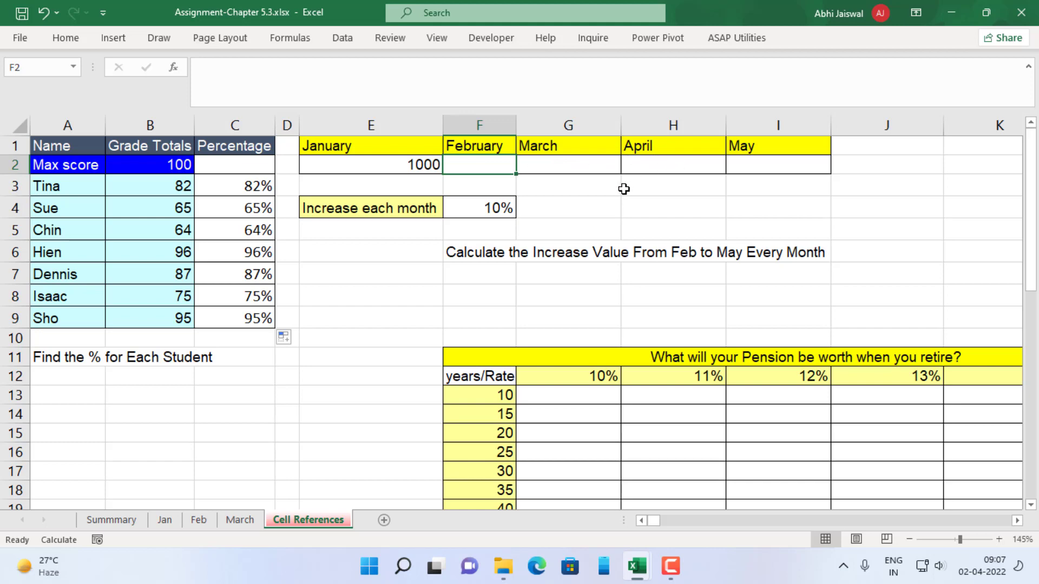
{"action": "type", "text": "="}
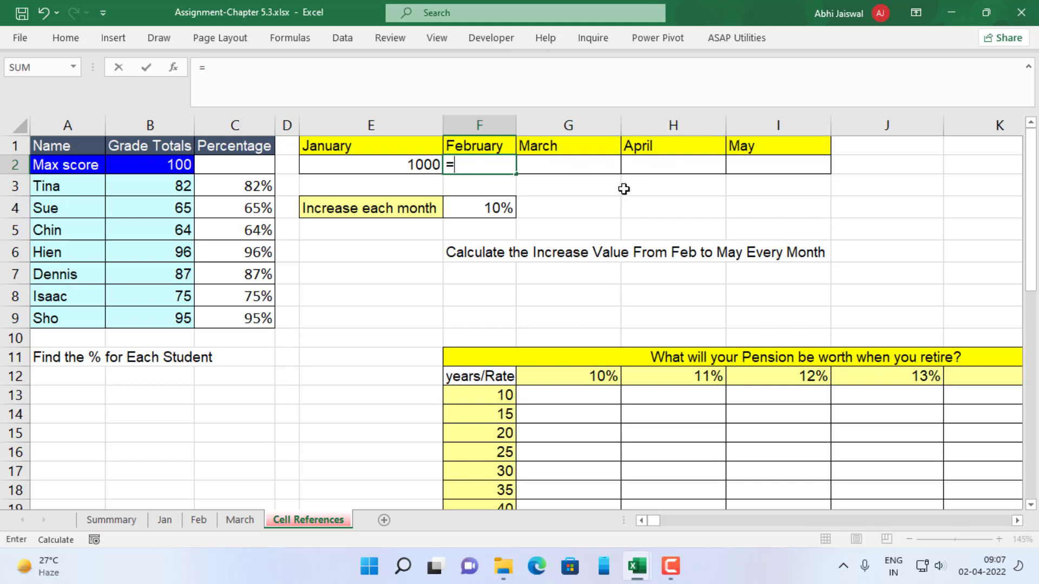
{"action": "key", "text": "Left"}
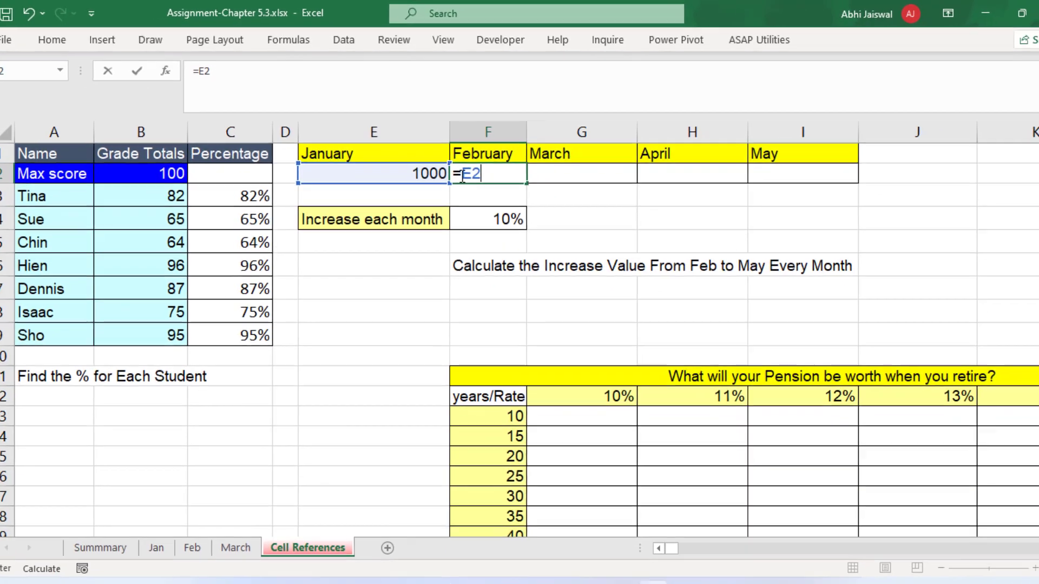
{"action": "type", "text": "+"}
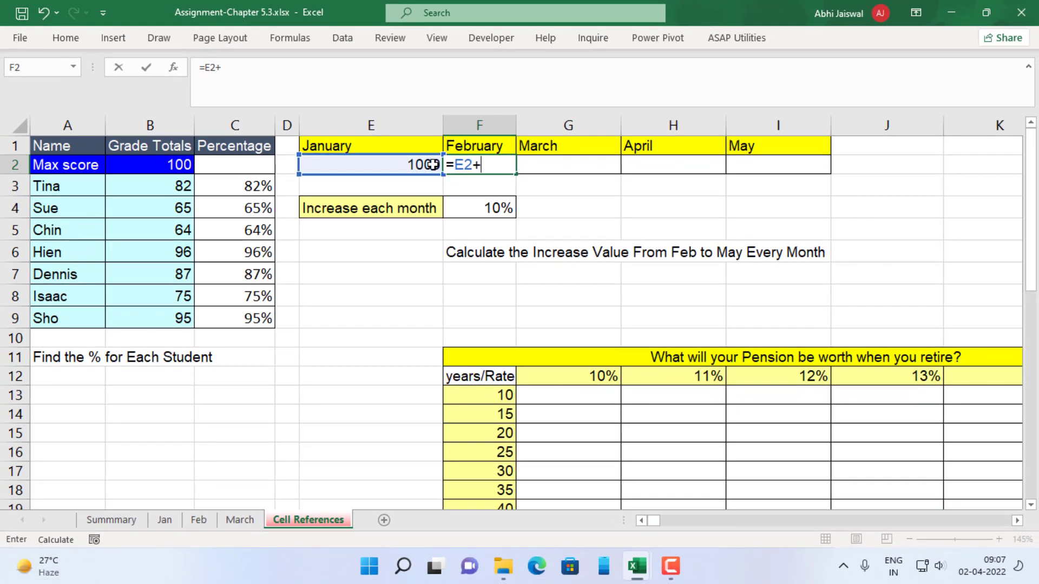
{"action": "left_click", "coordinate": [430, 164]}
{"action": "type", "text": "*"}
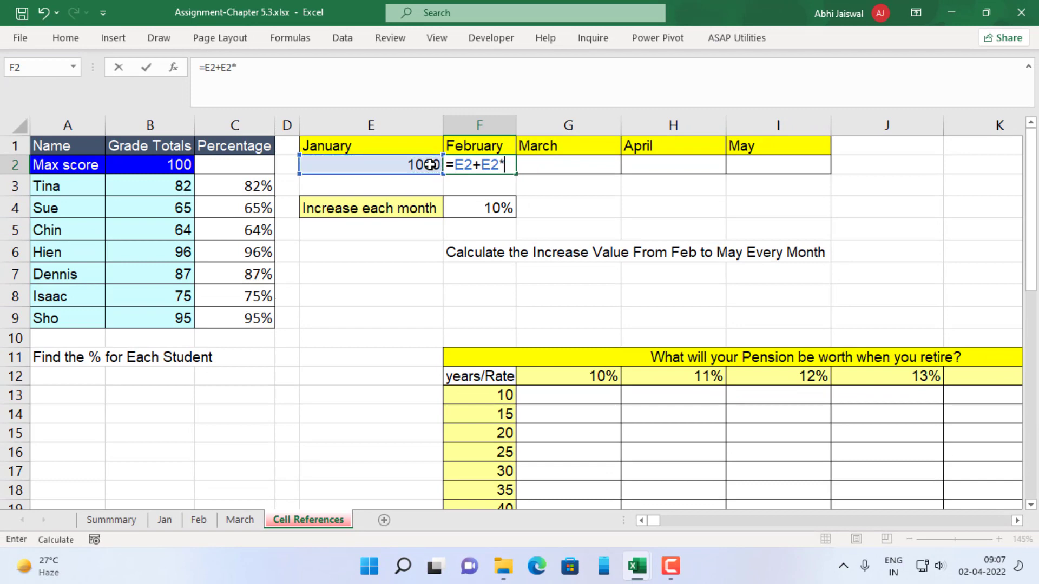
{"action": "left_click", "coordinate": [469, 203]}
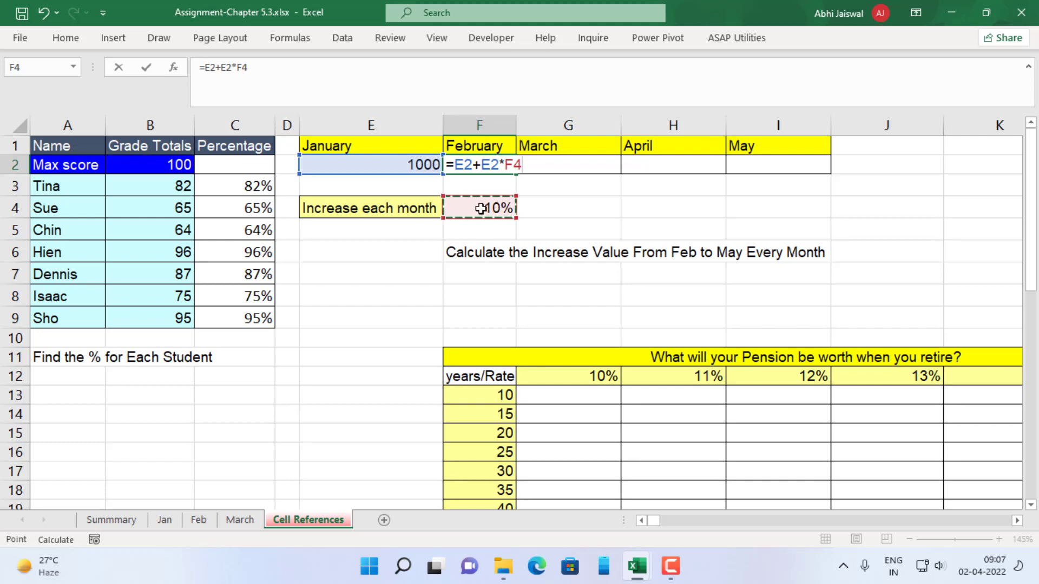
{"action": "key", "text": "F4"}
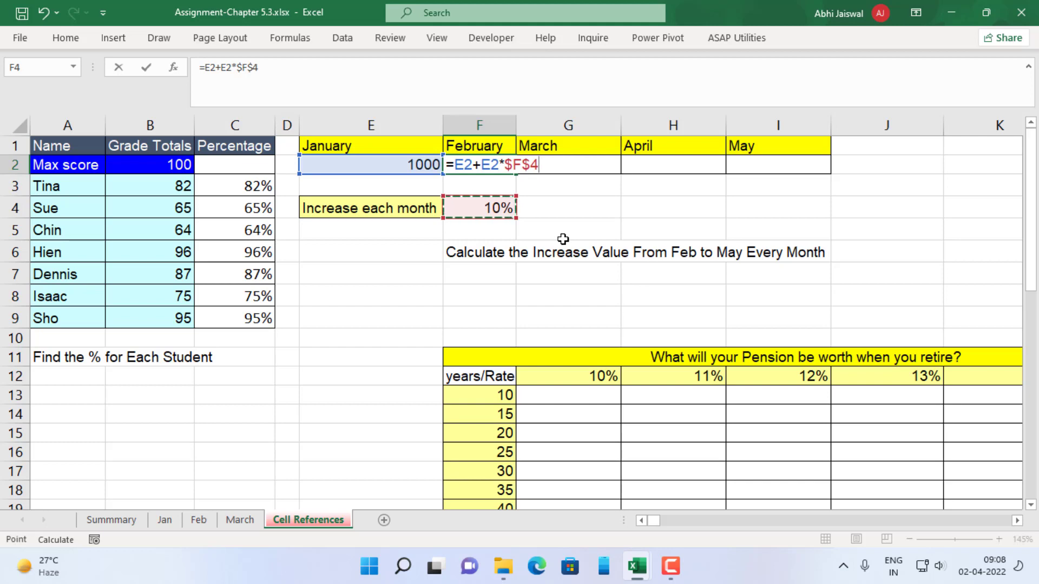
{"action": "key", "text": "ctrl+Return"}
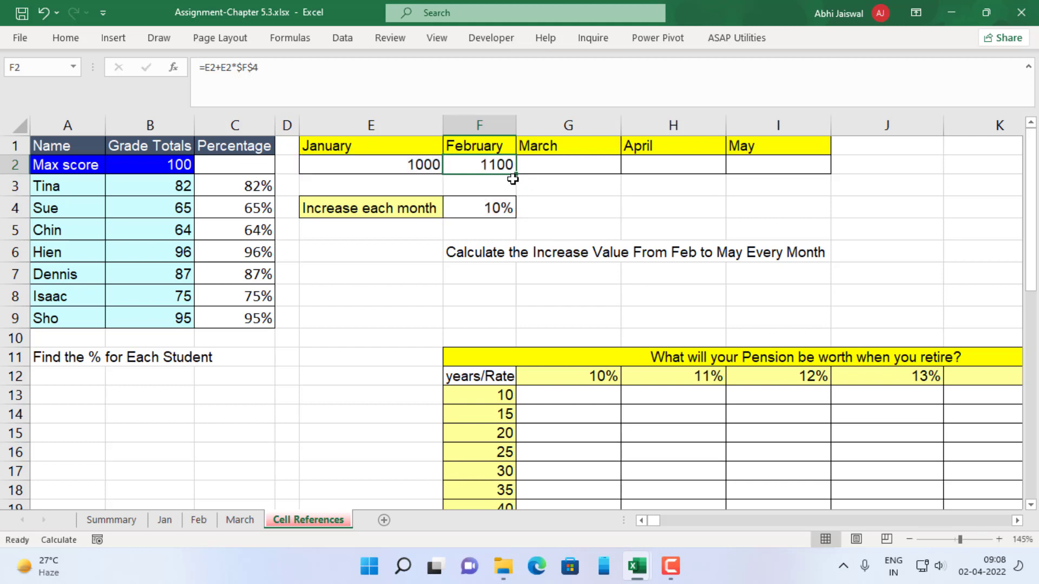
{"action": "left_click_drag", "start_coordinate": [516, 173], "coordinate": [833, 184]}
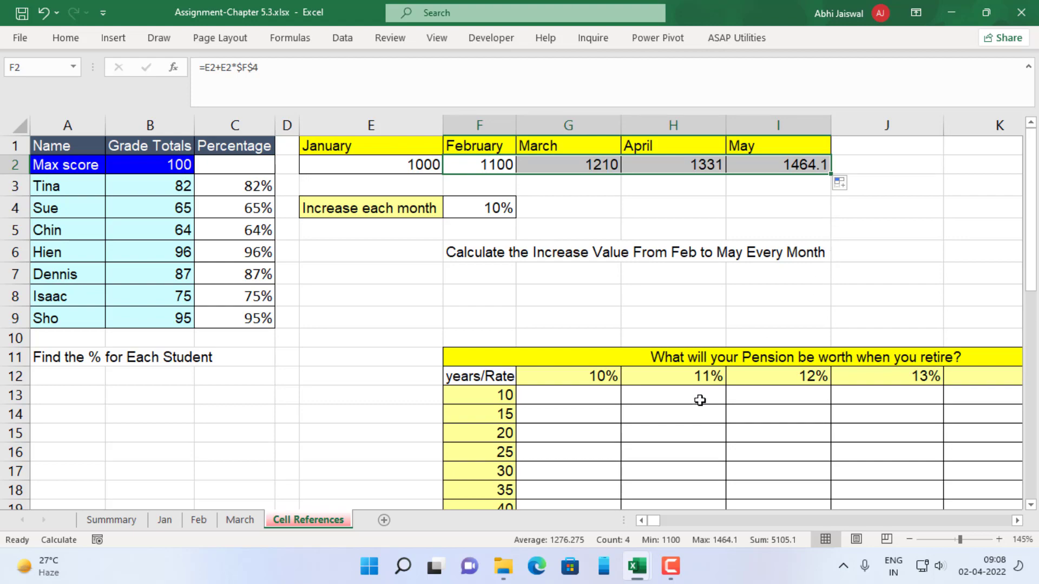
Start the pension formula in G13 with the yearly payment as the absolute reference $F$23, followed by a multiplication sign
{"action": "scroll", "coordinate": [617, 398], "scroll_direction": "down", "scroll_amount": 2}
{"action": "scroll", "coordinate": [601, 388], "scroll_direction": "down", "scroll_amount": 2, "text": "ctrl"}
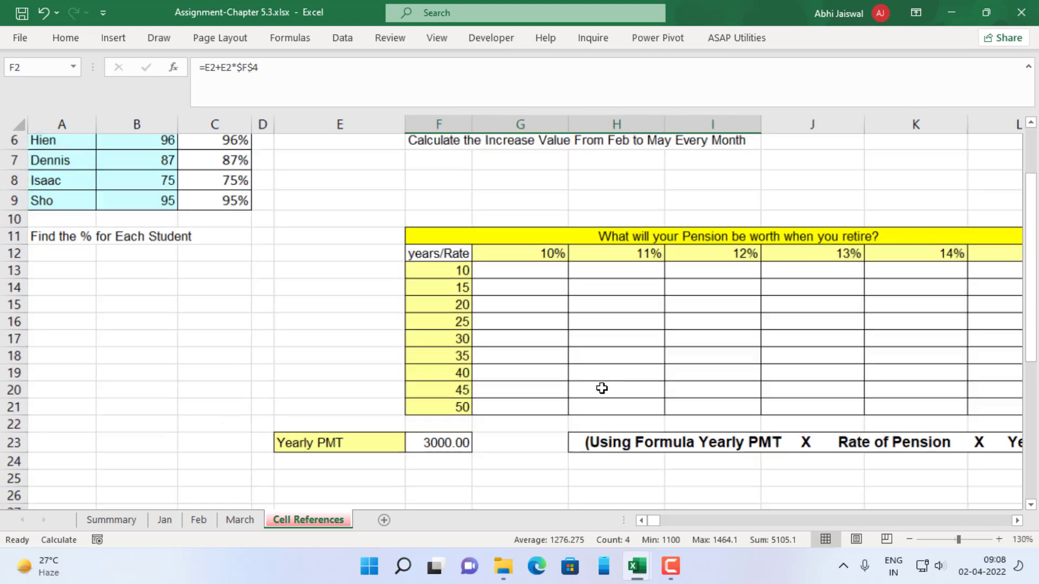
{"action": "left_click", "coordinate": [449, 275]}
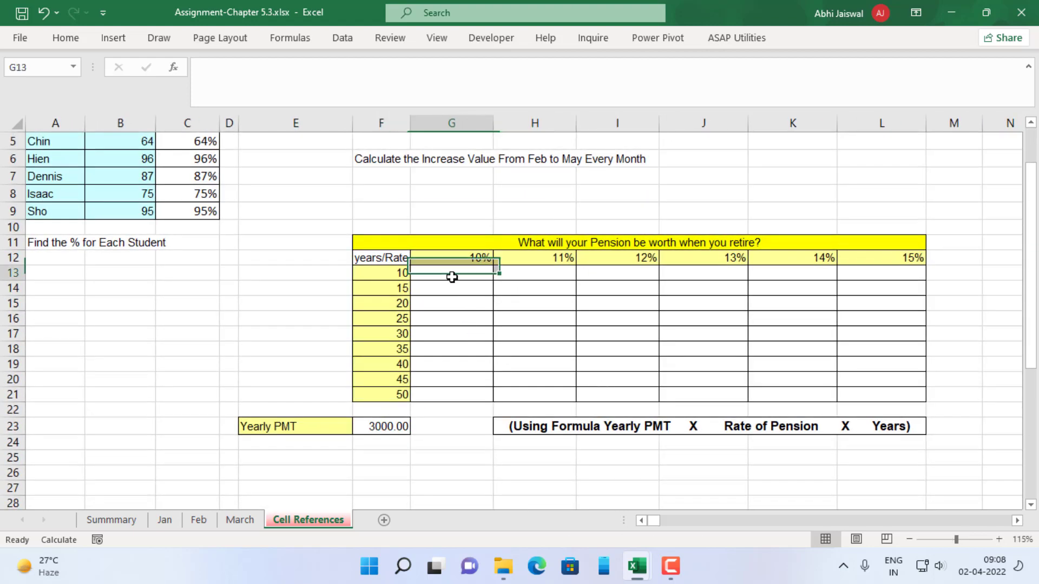
{"action": "left_click", "coordinate": [530, 458]}
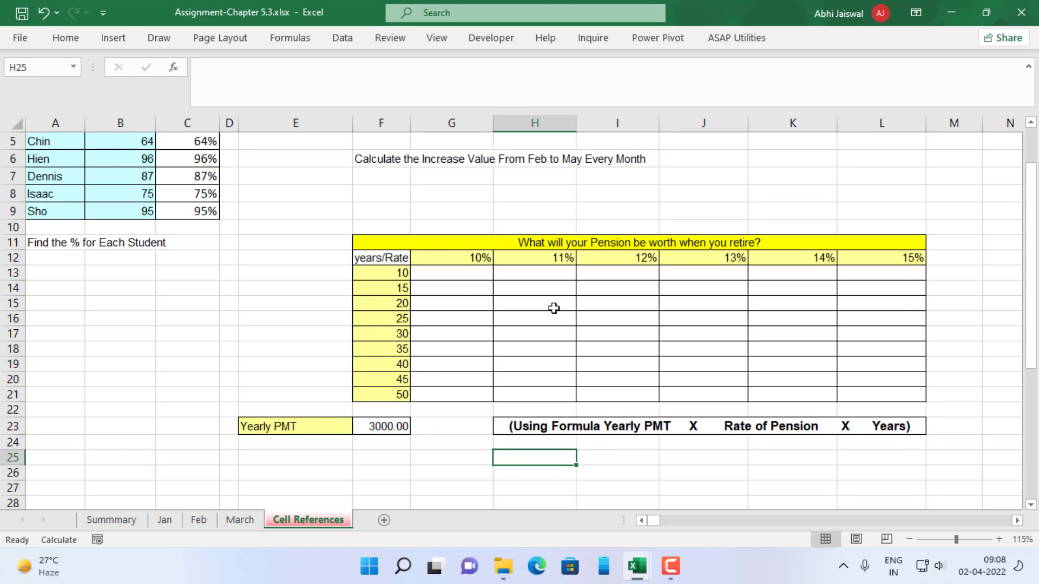
{"action": "left_click", "coordinate": [448, 276]}
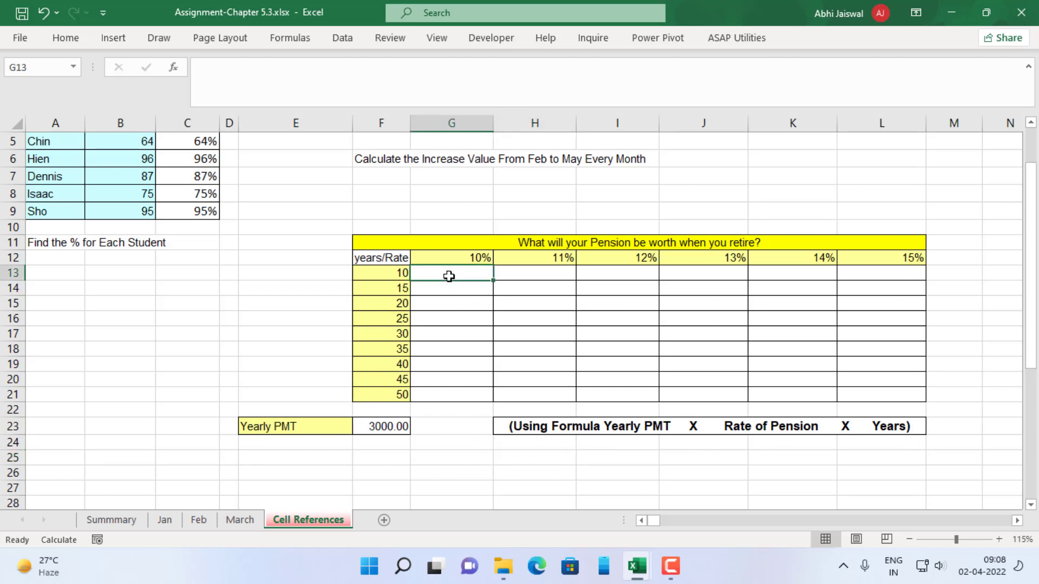
{"action": "type", "text": "="}
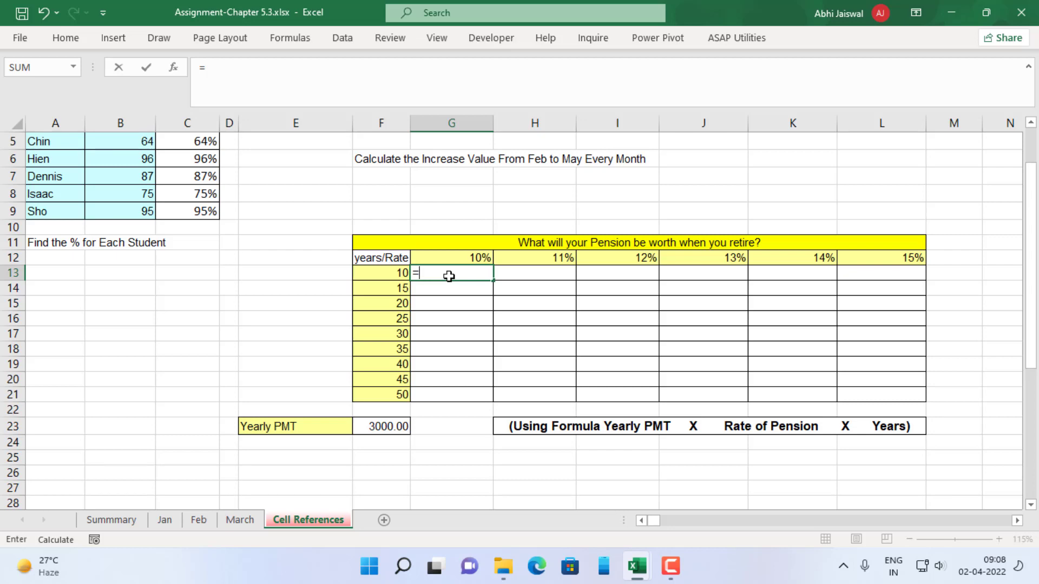
{"action": "left_click", "coordinate": [383, 426]}
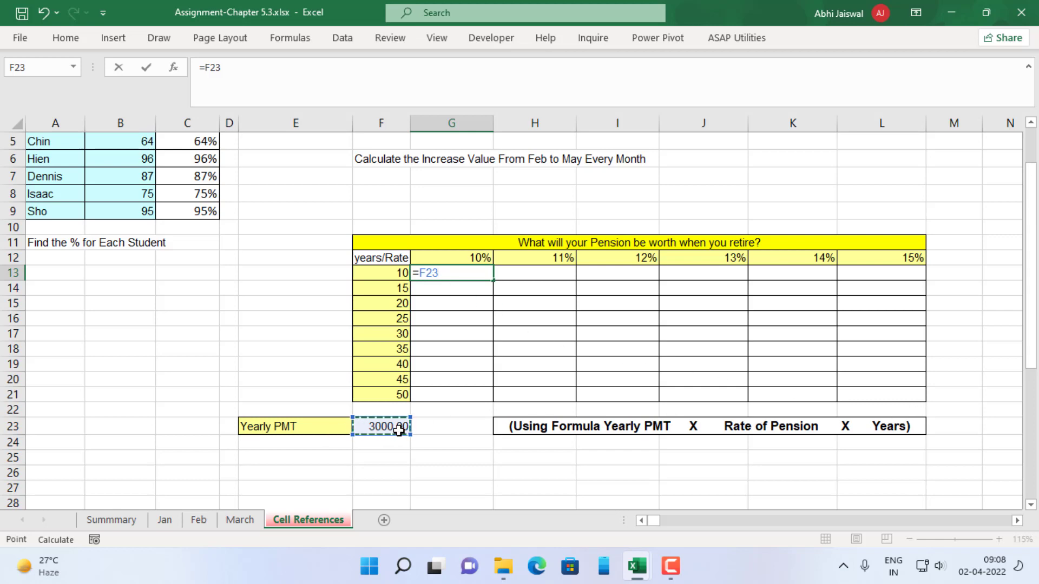
{"action": "key", "text": "F4"}
{"action": "type", "text": ","}
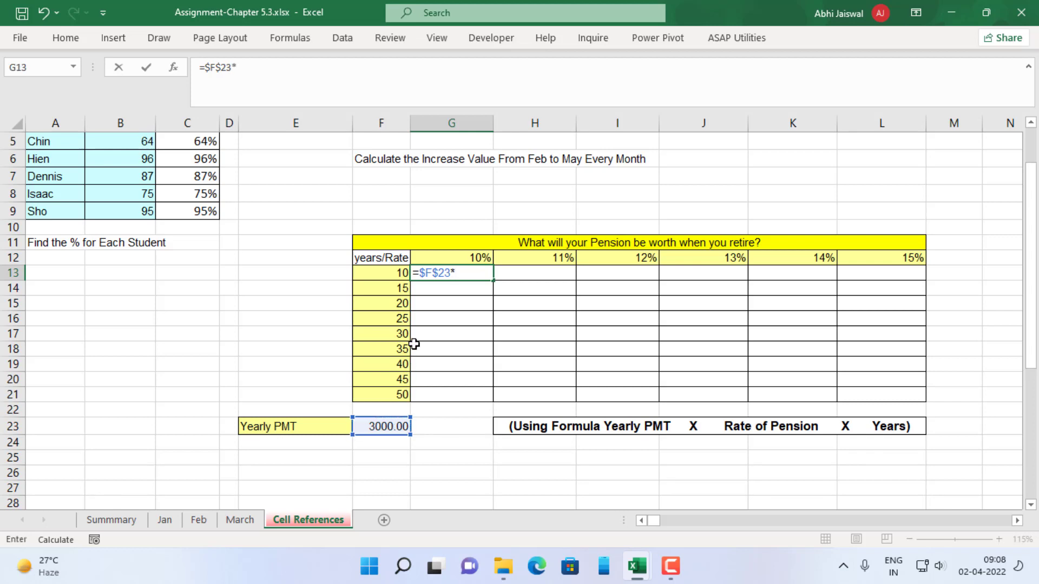
Add the years value to the G13 formula as the column-locked mixed reference $F13, followed by another multiplication sign
{"action": "left_click", "coordinate": [382, 277]}
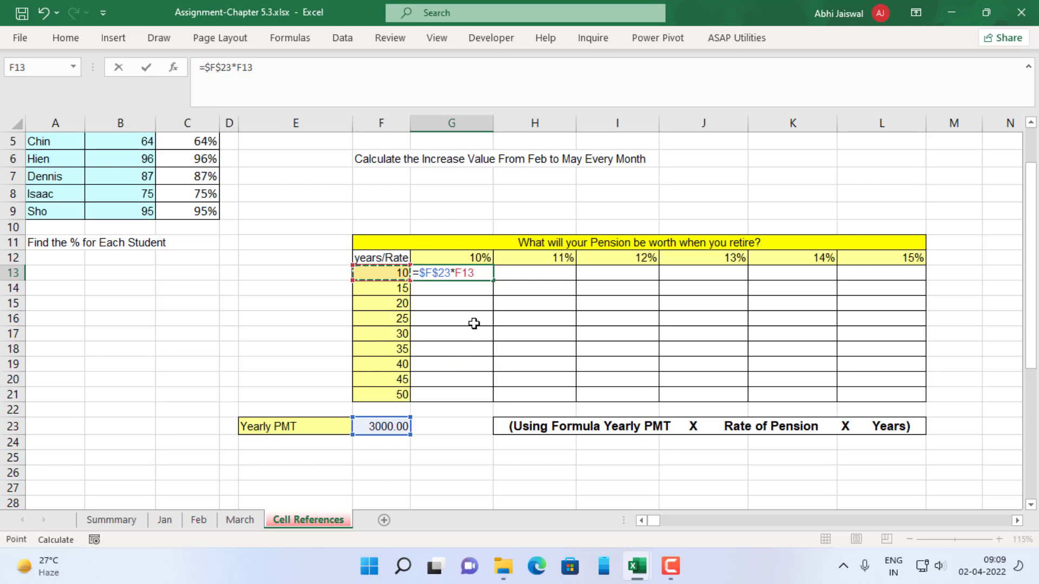
{"action": "key", "text": "F4"}
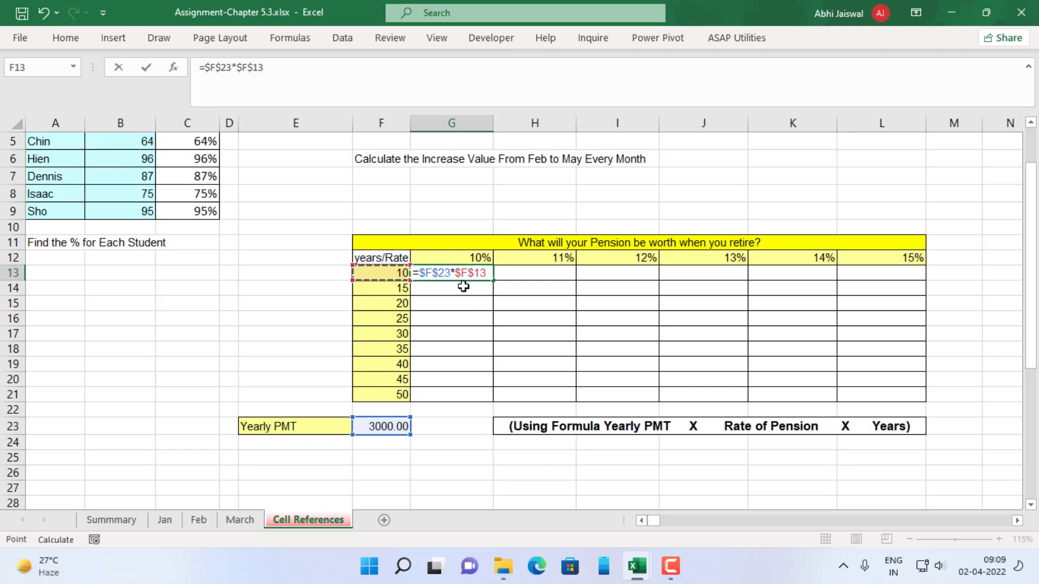
{"action": "key", "text": "F4"}
{"action": "key", "text": "F4"}
{"action": "type", "text": "*"}
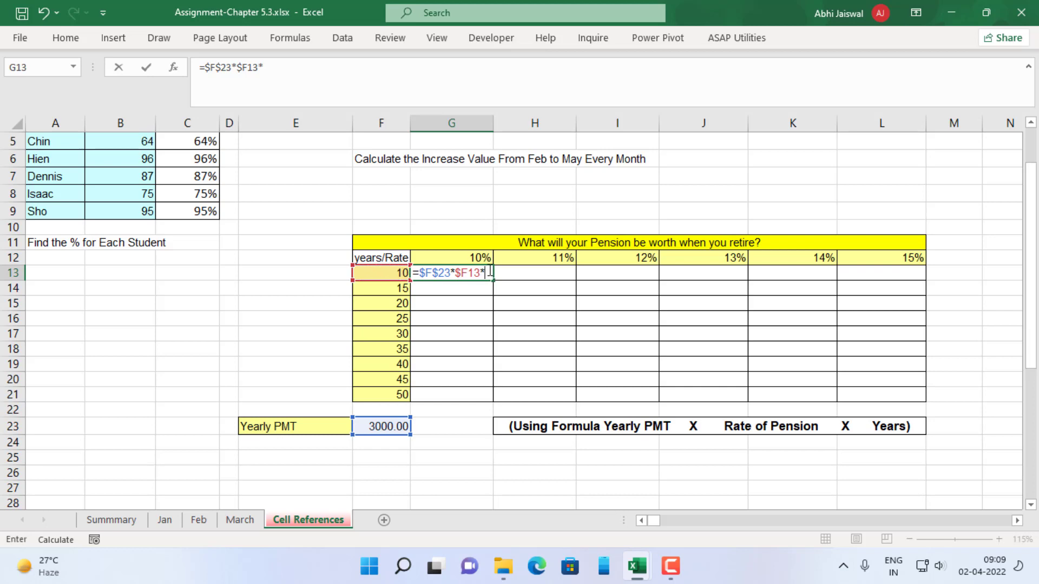
Complete the G13 formula as =$F$23*$F13*G$12 and fill it across to L13 and down to row 21
{"action": "left_click", "coordinate": [467, 258]}
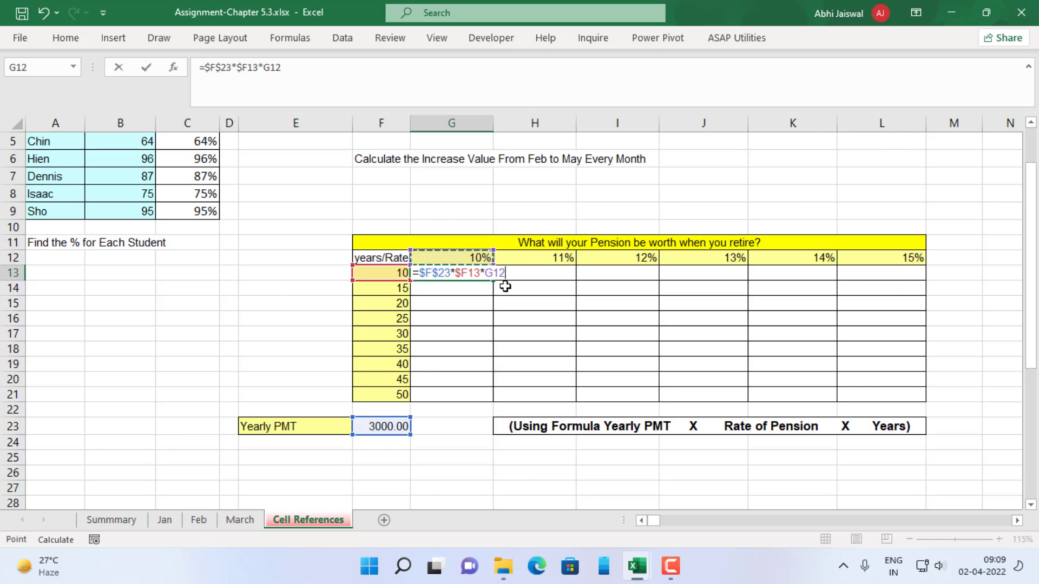
{"action": "key", "text": "F4"}
{"action": "key", "text": "F4"}
{"action": "key", "text": "ctrl+Return"}
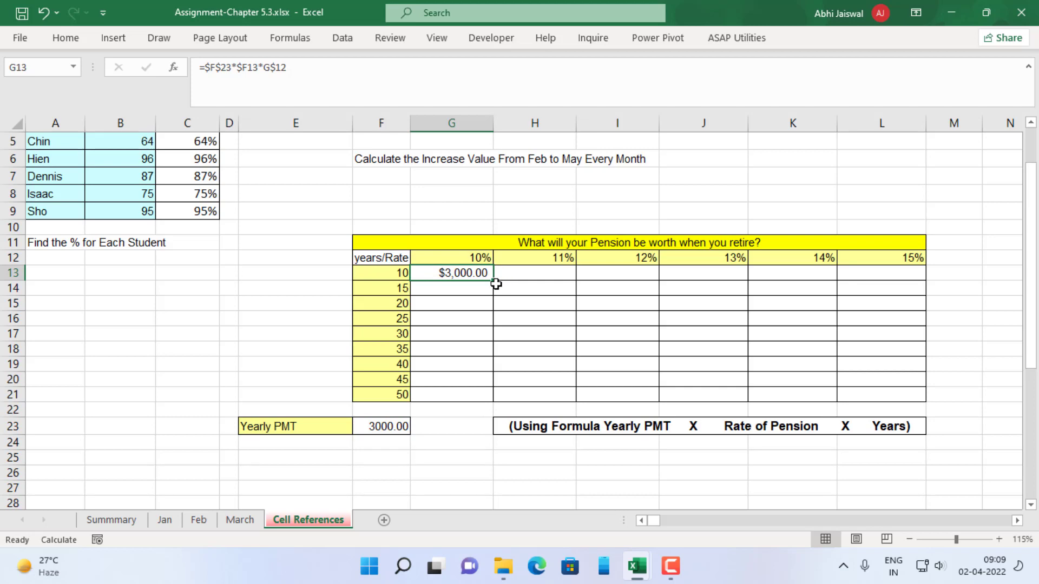
{"action": "left_click_drag", "start_coordinate": [493, 282], "coordinate": [922, 289]}
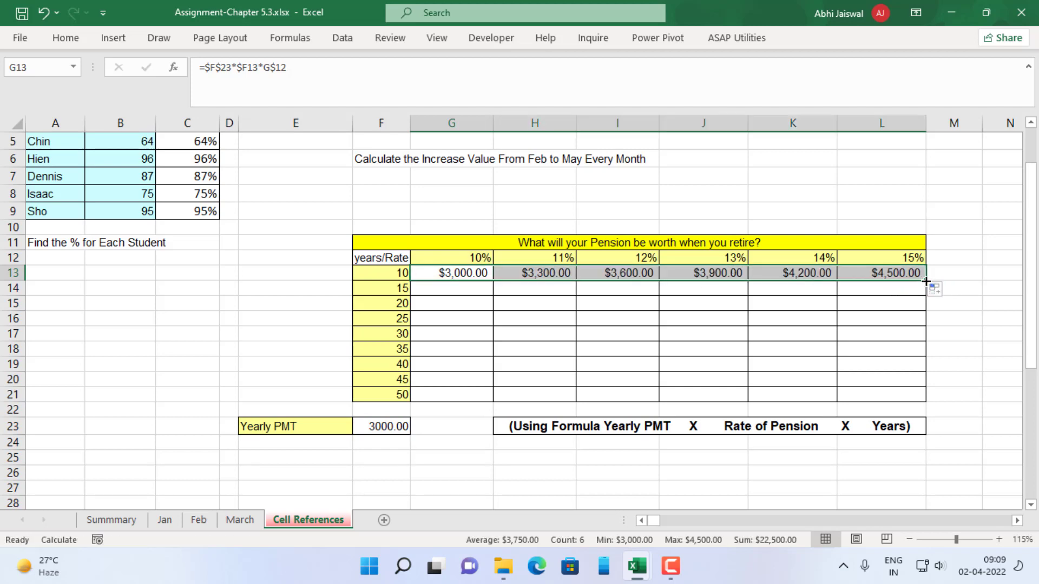
{"action": "double_click", "coordinate": [925, 281]}
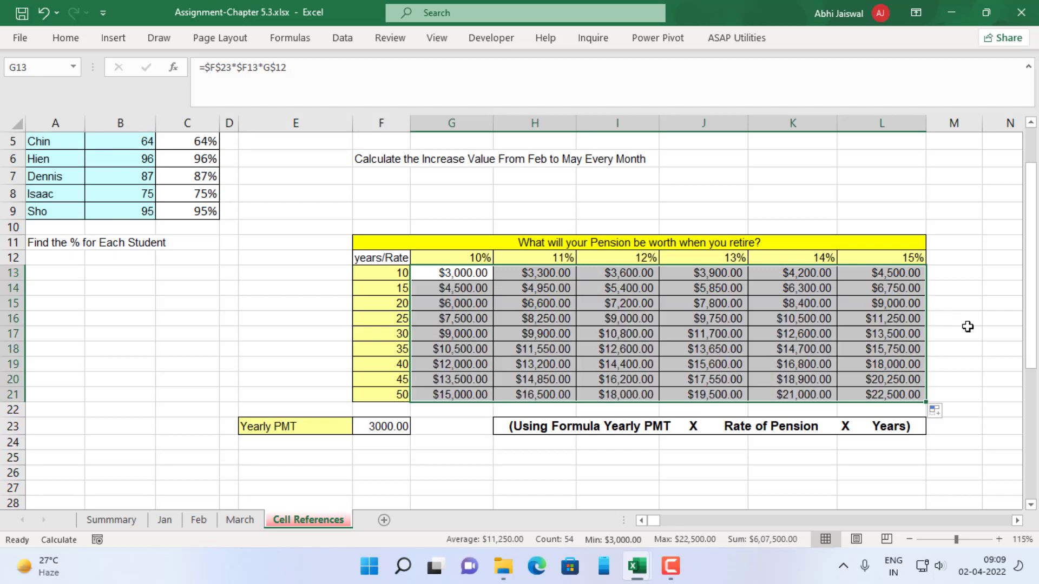
{"action": "left_click", "coordinate": [604, 335]}
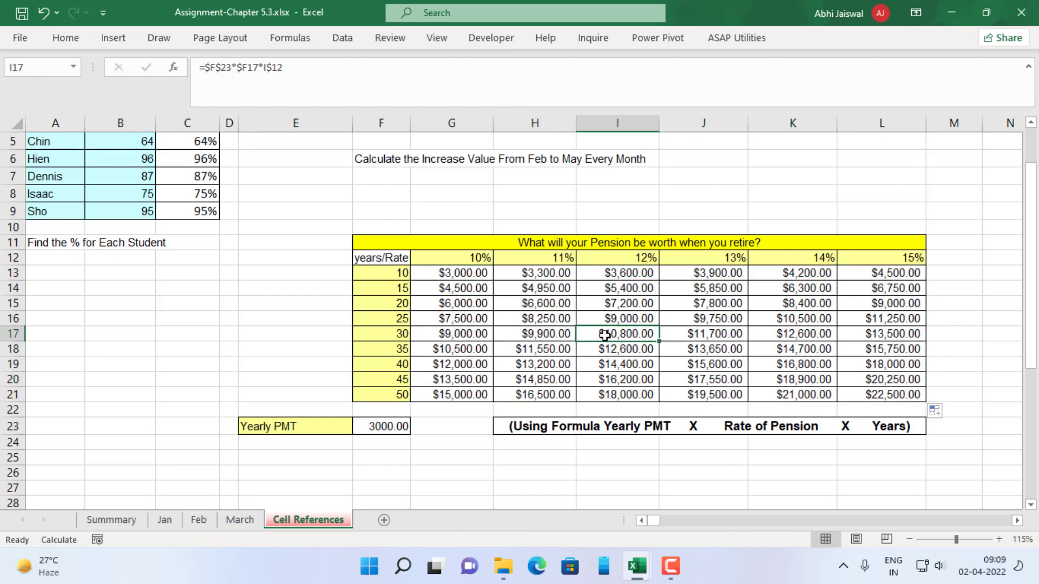
{"action": "scroll", "coordinate": [604, 335], "scroll_direction": "up", "scroll_amount": 2}
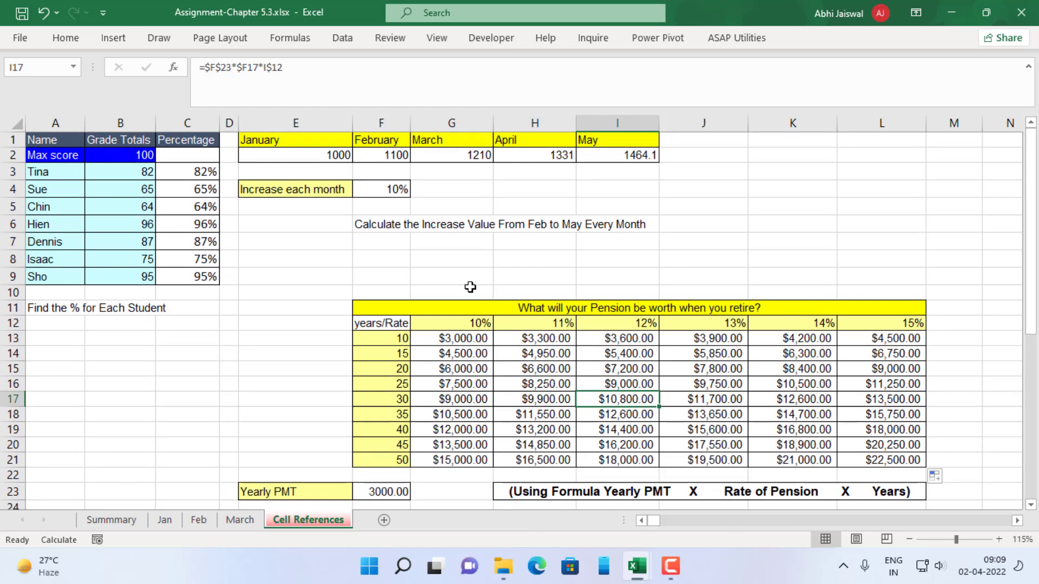
{"action": "left_click", "coordinate": [454, 288]}
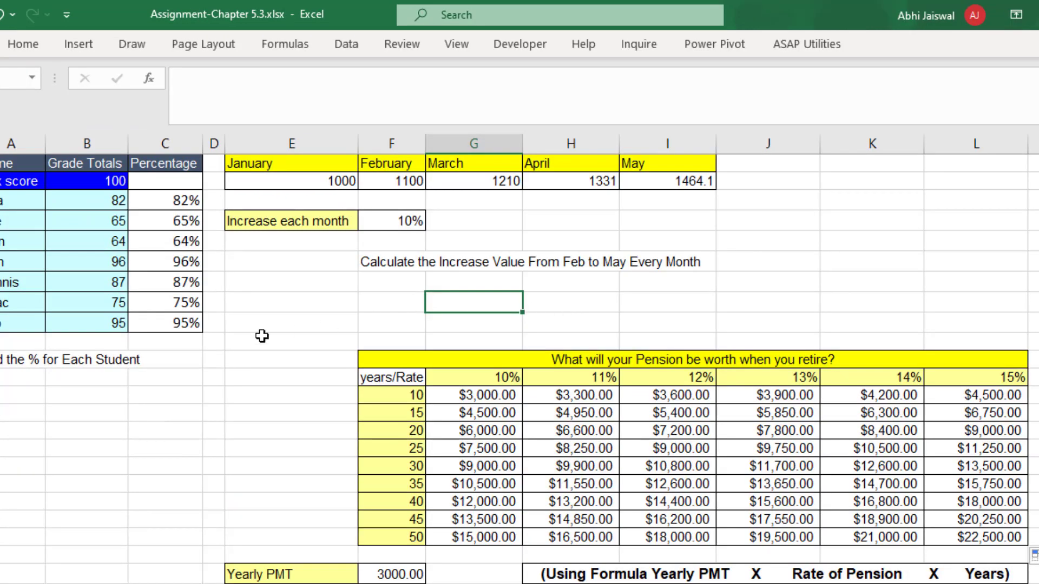
{"action": "left_click", "coordinate": [262, 336]}
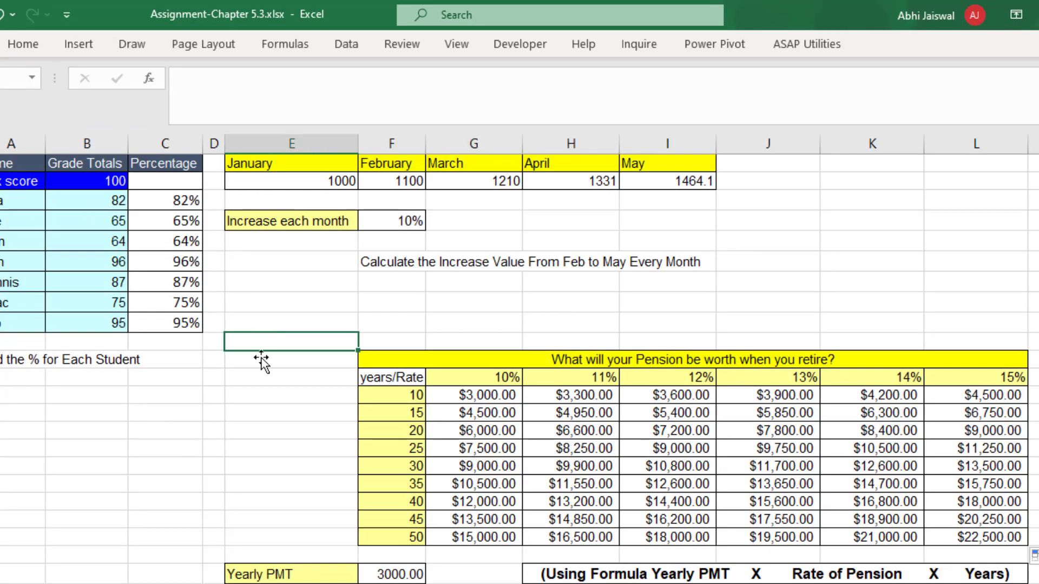
{"action": "left_click", "coordinate": [232, 444]}
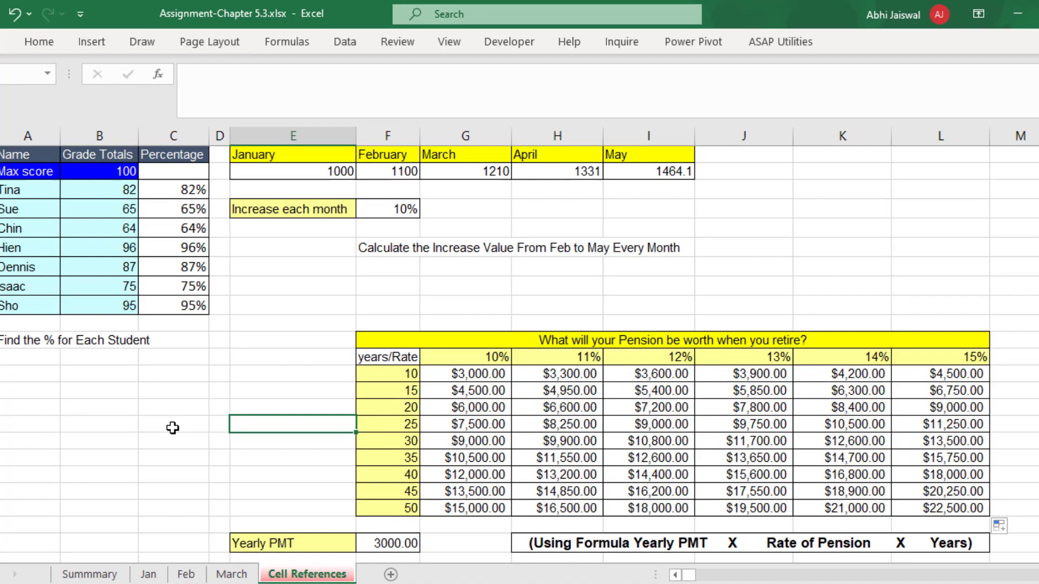
{"action": "left_click", "coordinate": [173, 428]}
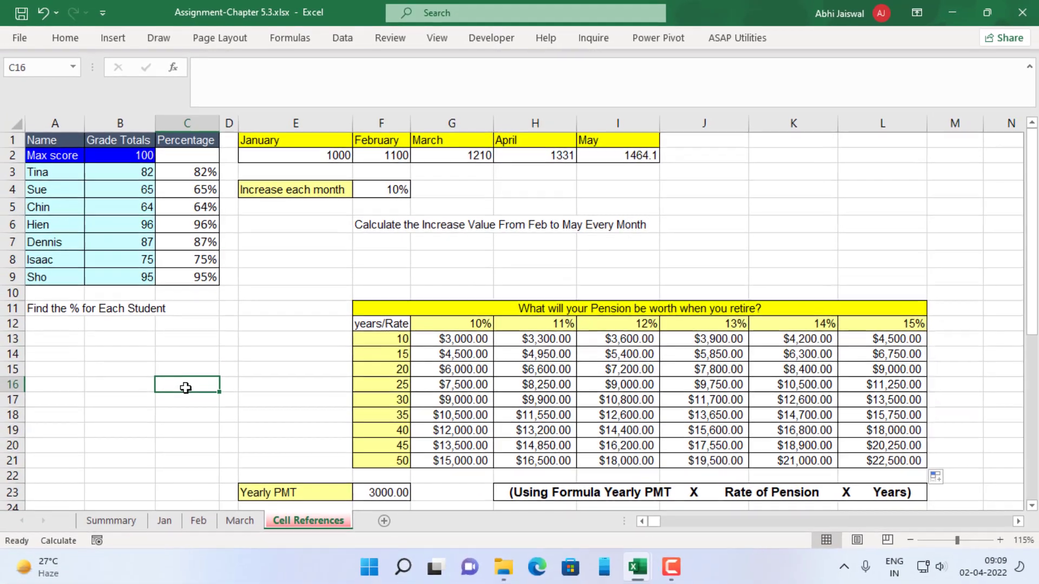